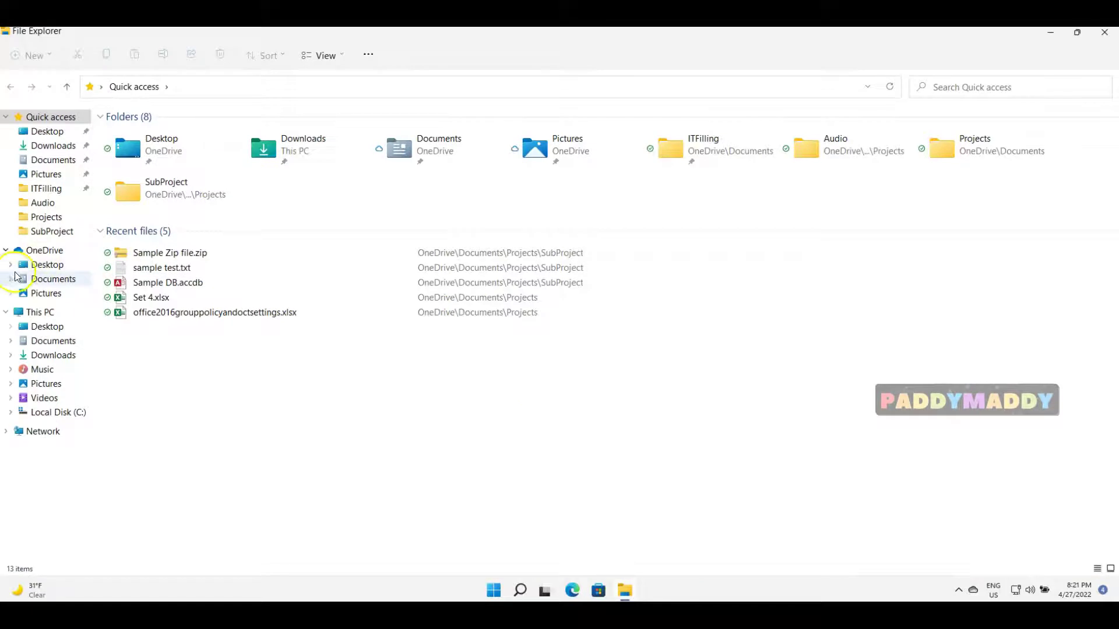
Step: View the images in the Photos folder of OneDrive Documents and return to Documents
left_click(46, 280)
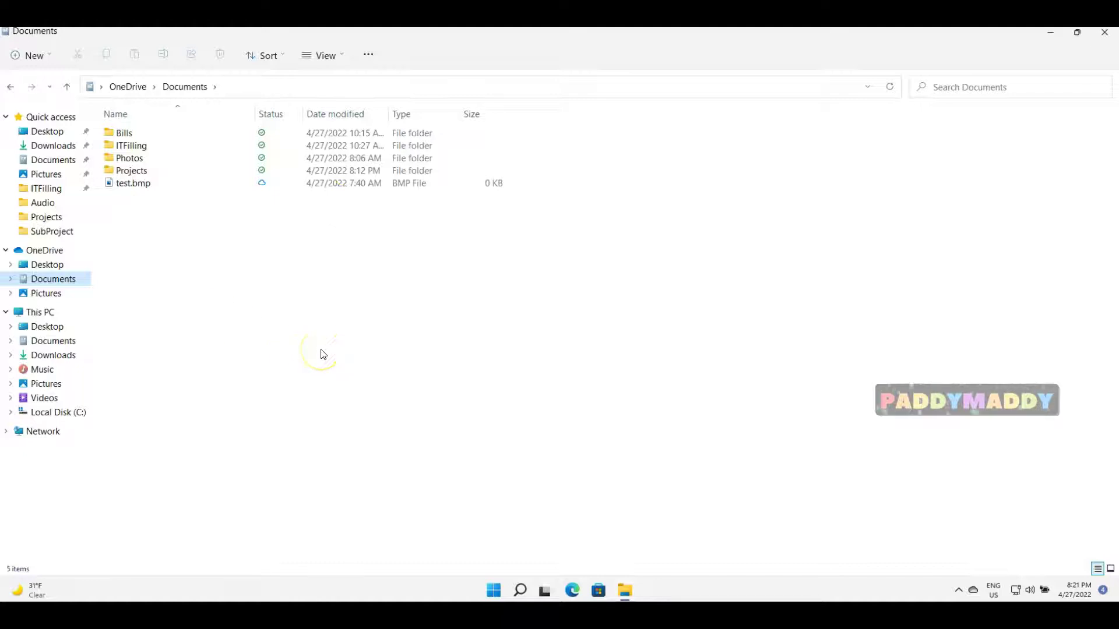
double_click(145, 159)
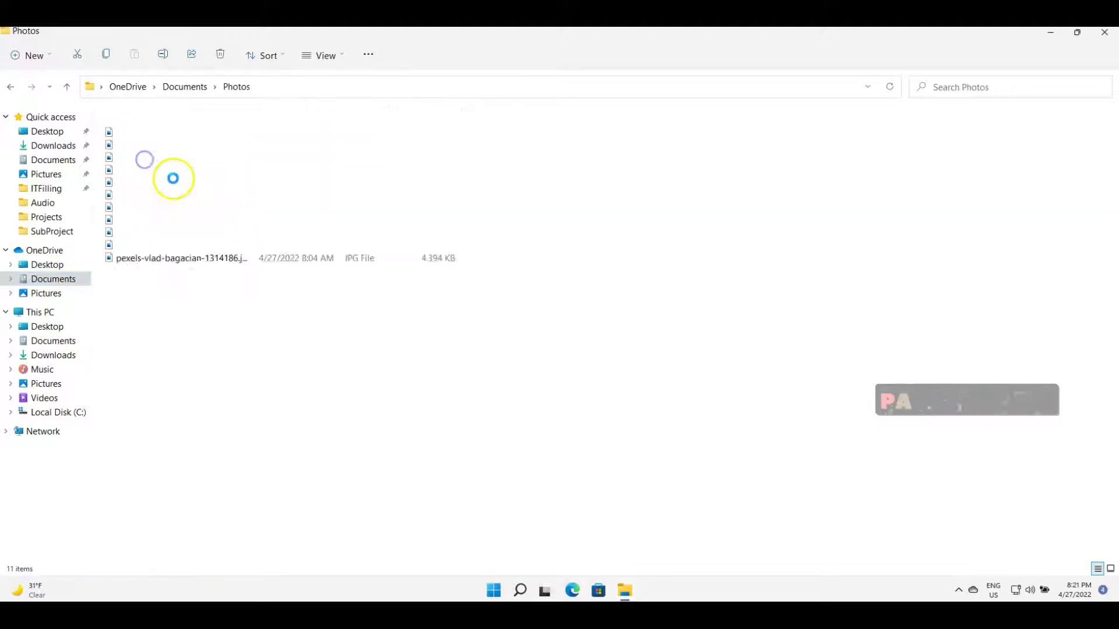
right_click(79, 223)
left_click(450, 387)
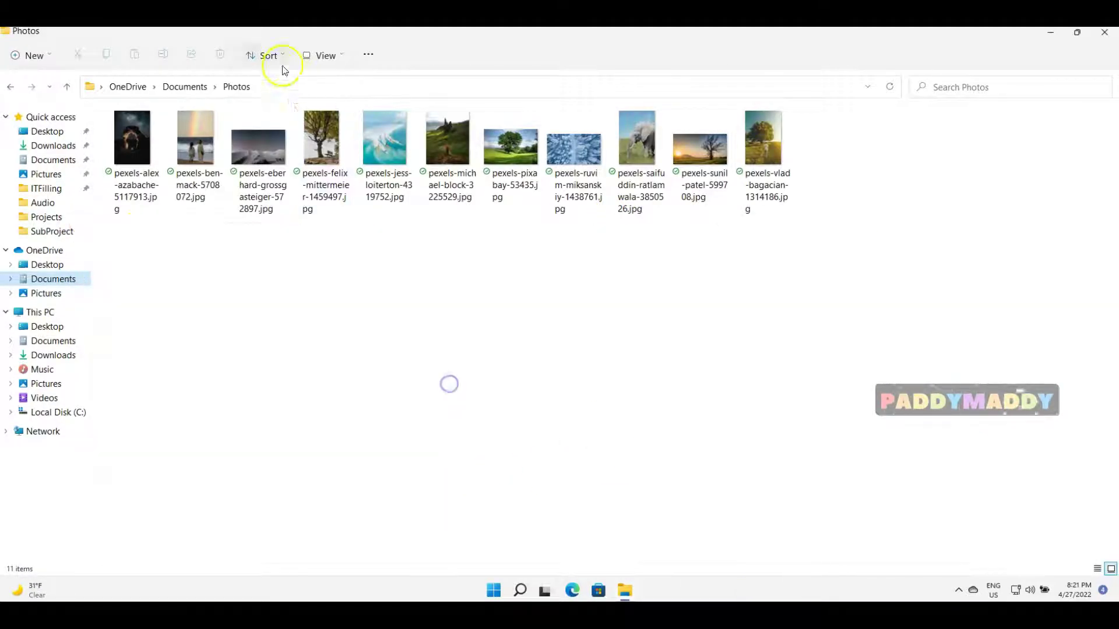
left_click(184, 86)
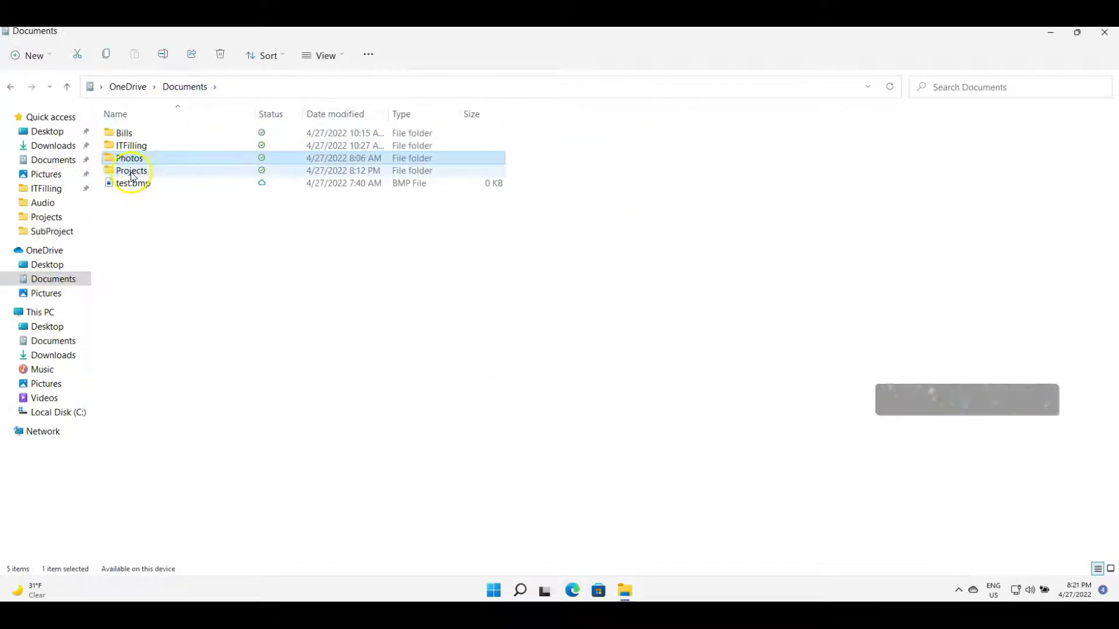
Step: Open the Projects folder and display the full set of actions available for the SubProject folder
double_click(130, 172)
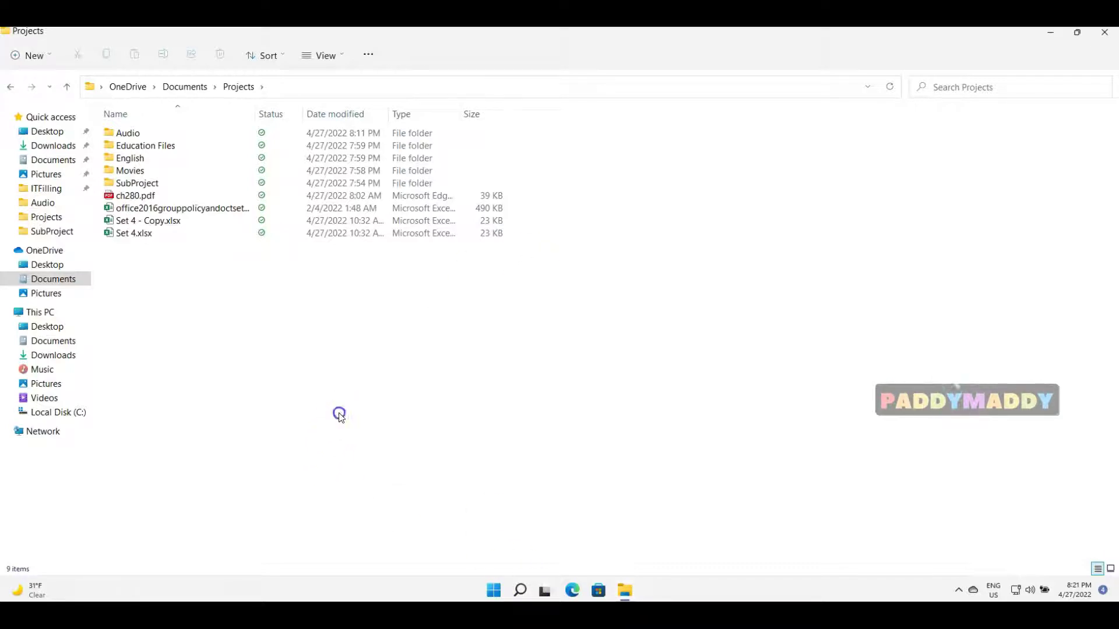
left_click(127, 184)
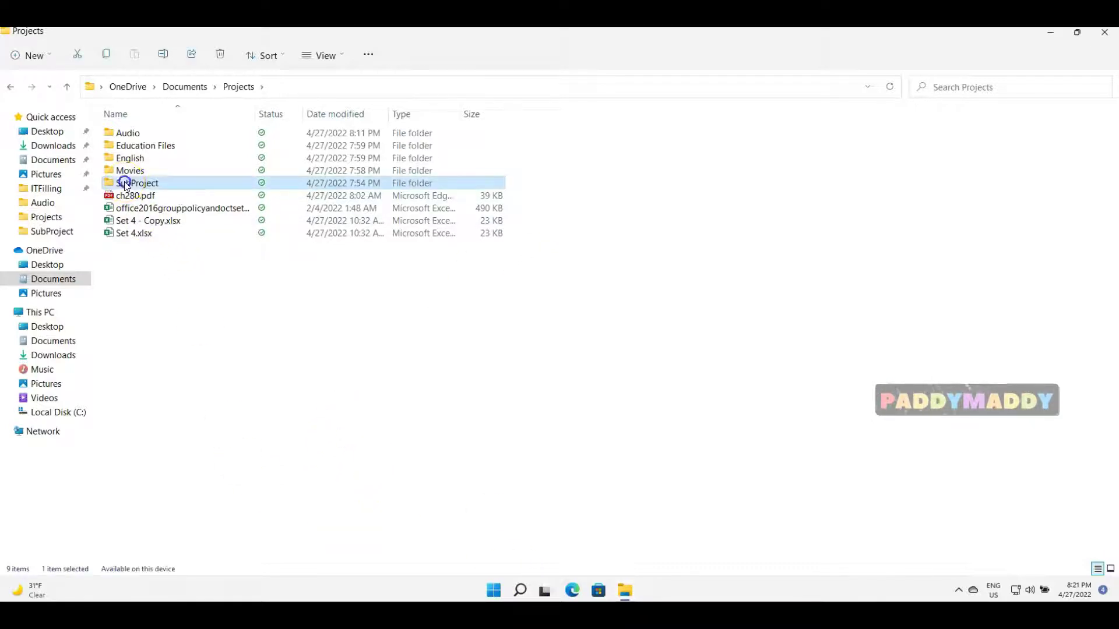
right_click(172, 188)
left_click(159, 190)
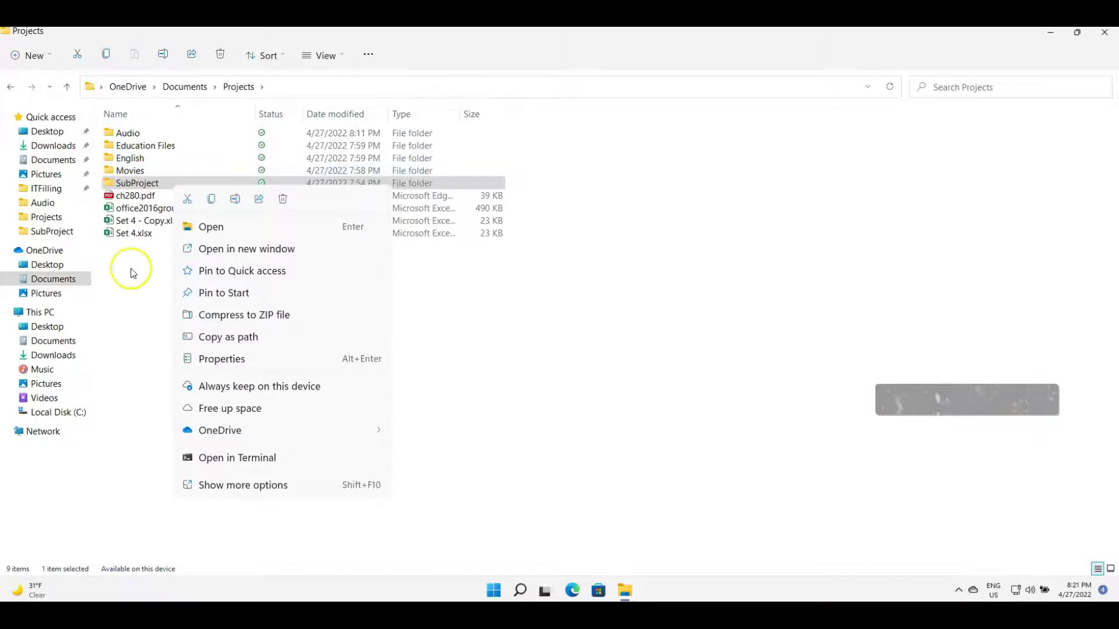
left_click(119, 399)
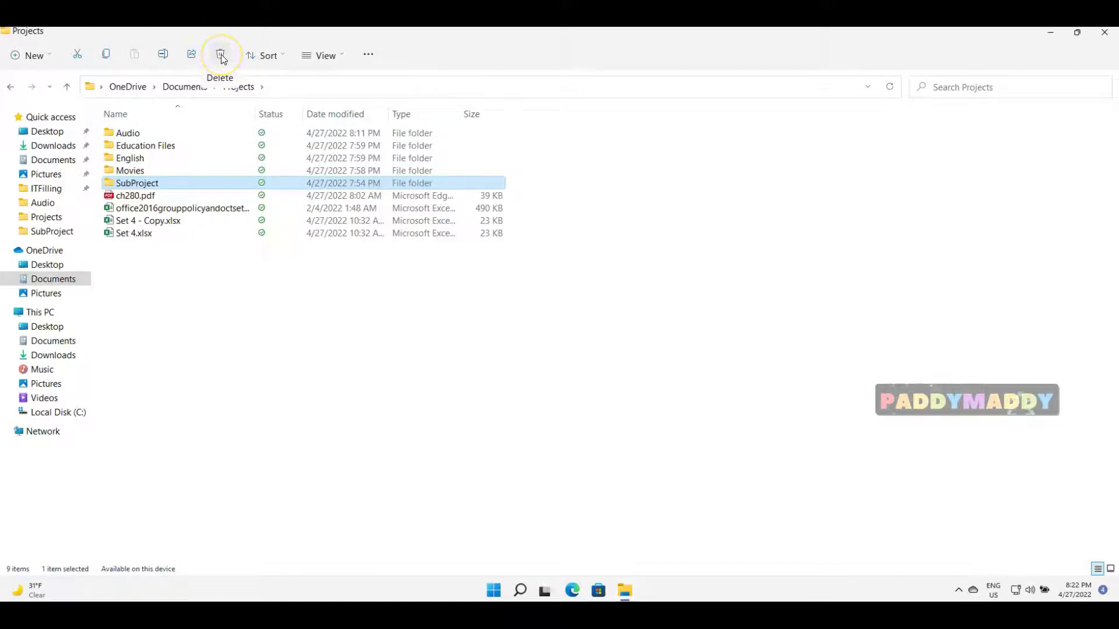
right_click(145, 190)
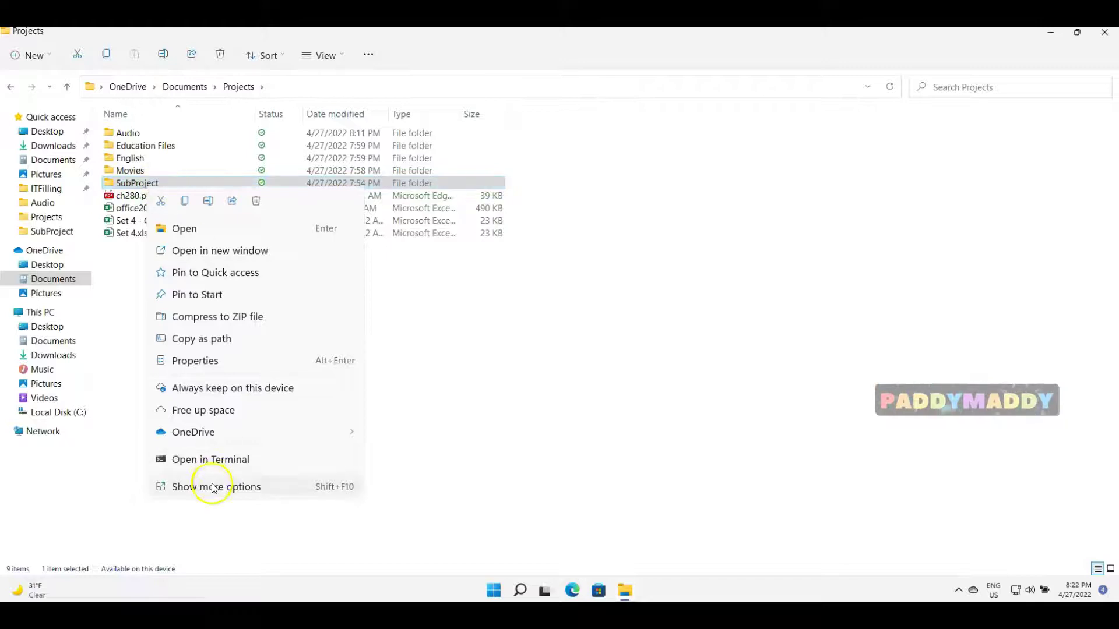
left_click(238, 488)
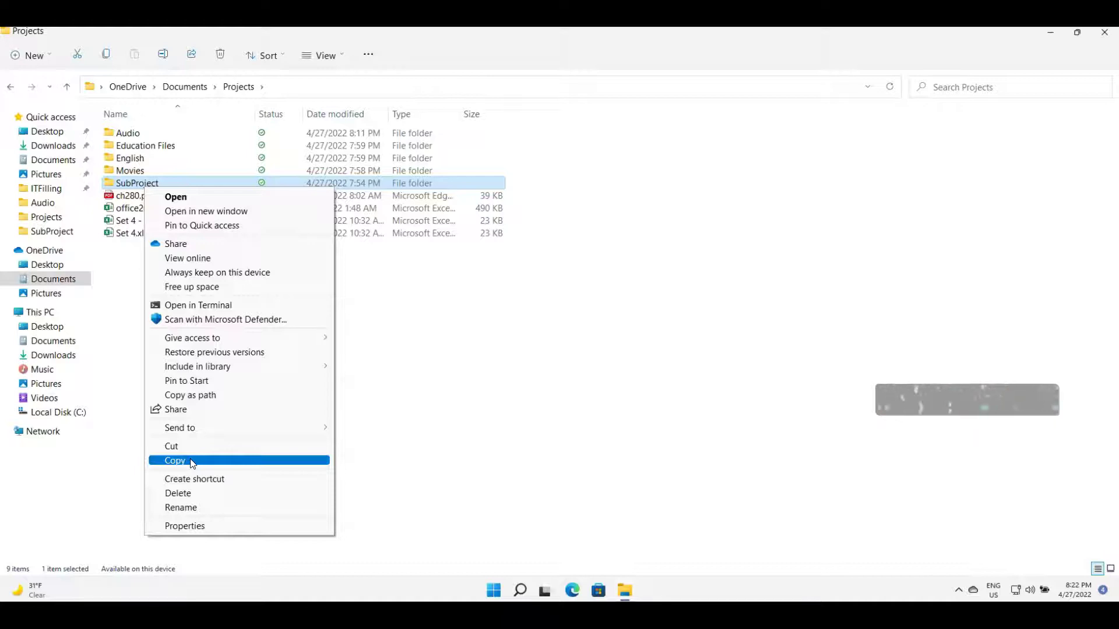
Step: Copy the English folder in Projects
left_click(132, 159)
right_click(134, 160)
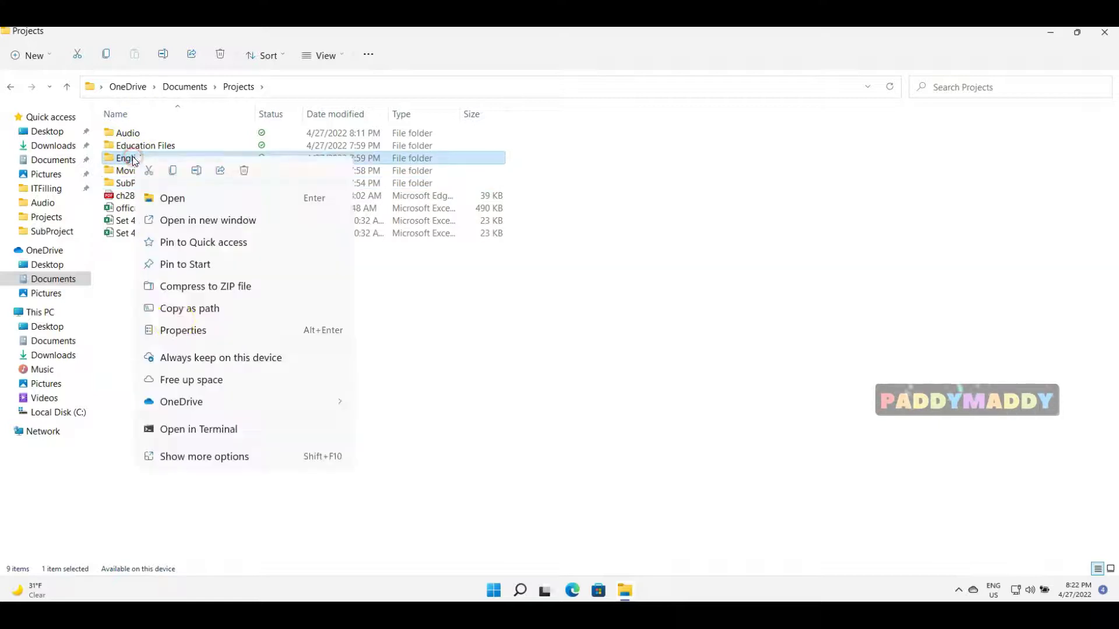
left_click(187, 458)
left_click(186, 431)
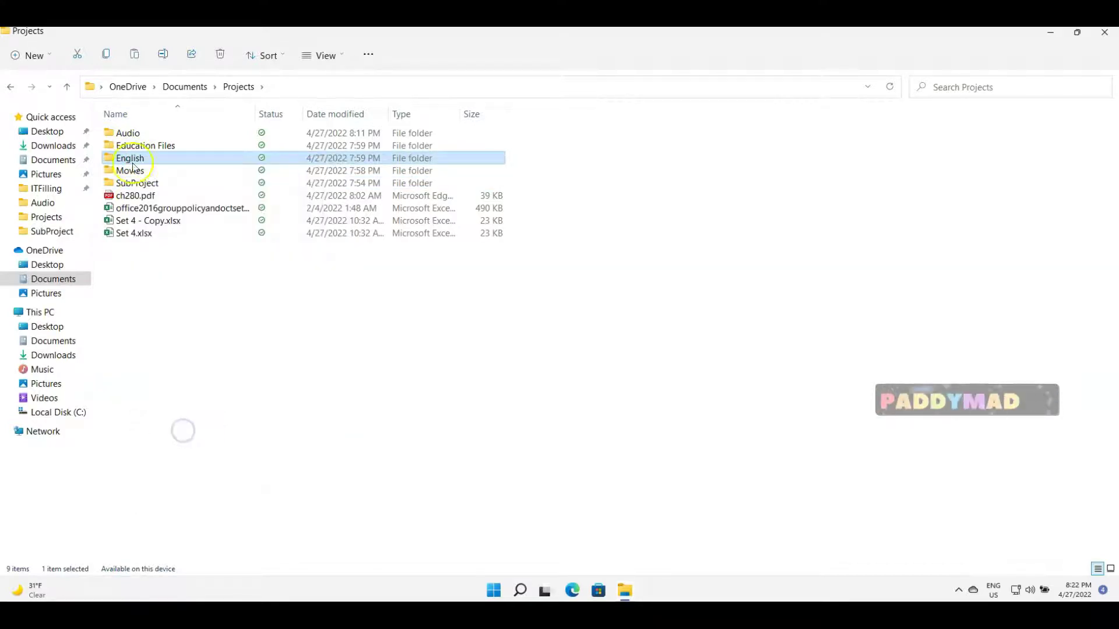
Step: Paste the copied folder into the English folder inside Audio
double_click(126, 133)
right_click(181, 288)
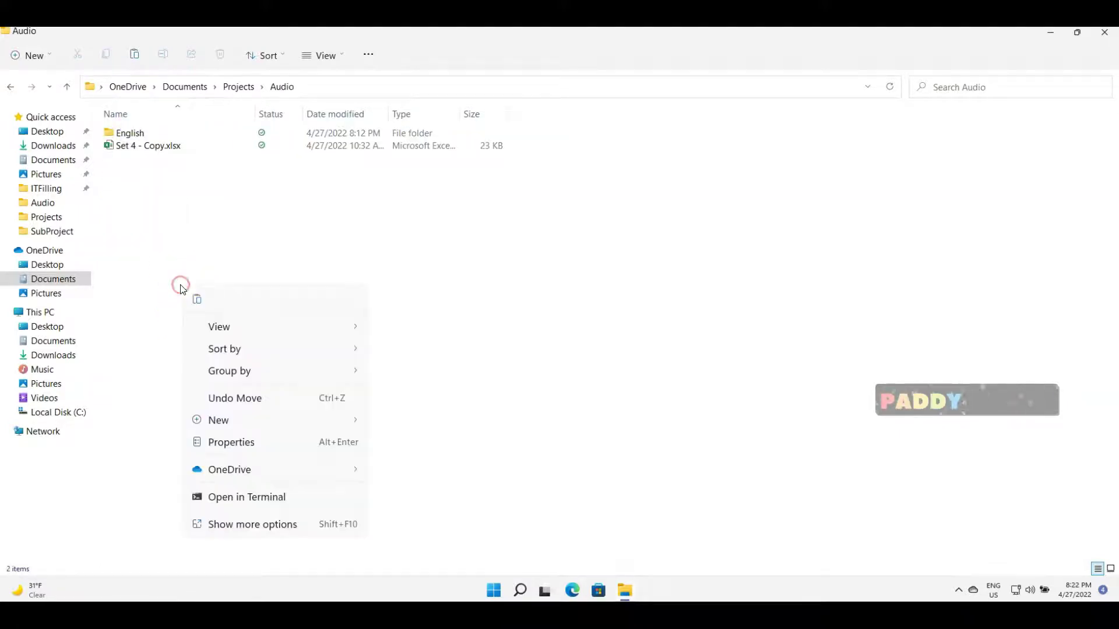
left_click(138, 135)
double_click(139, 136)
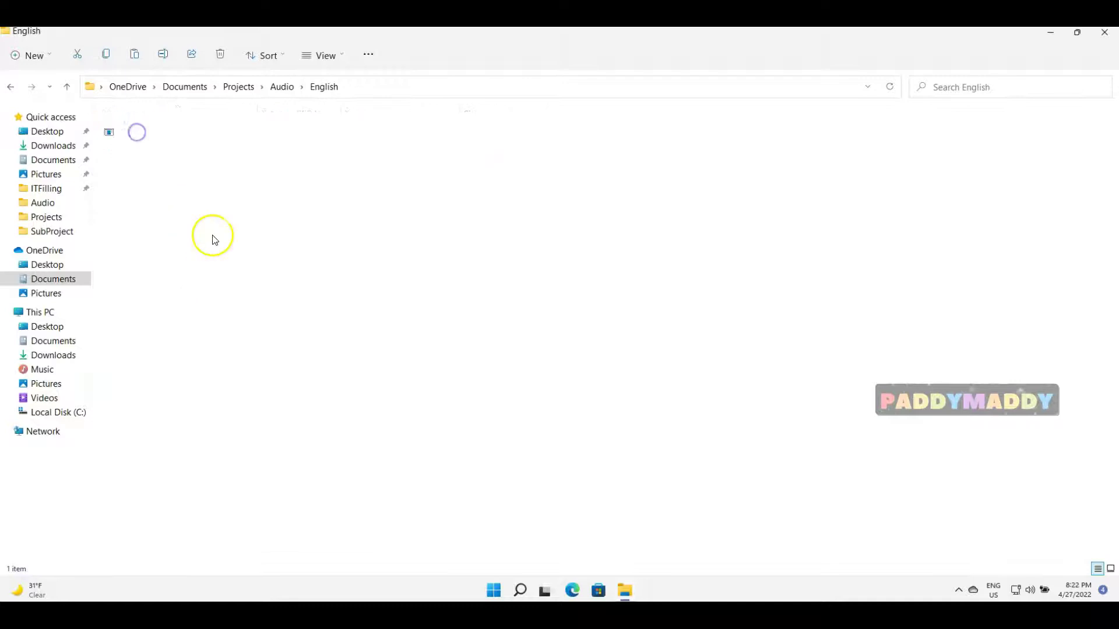
right_click(227, 254)
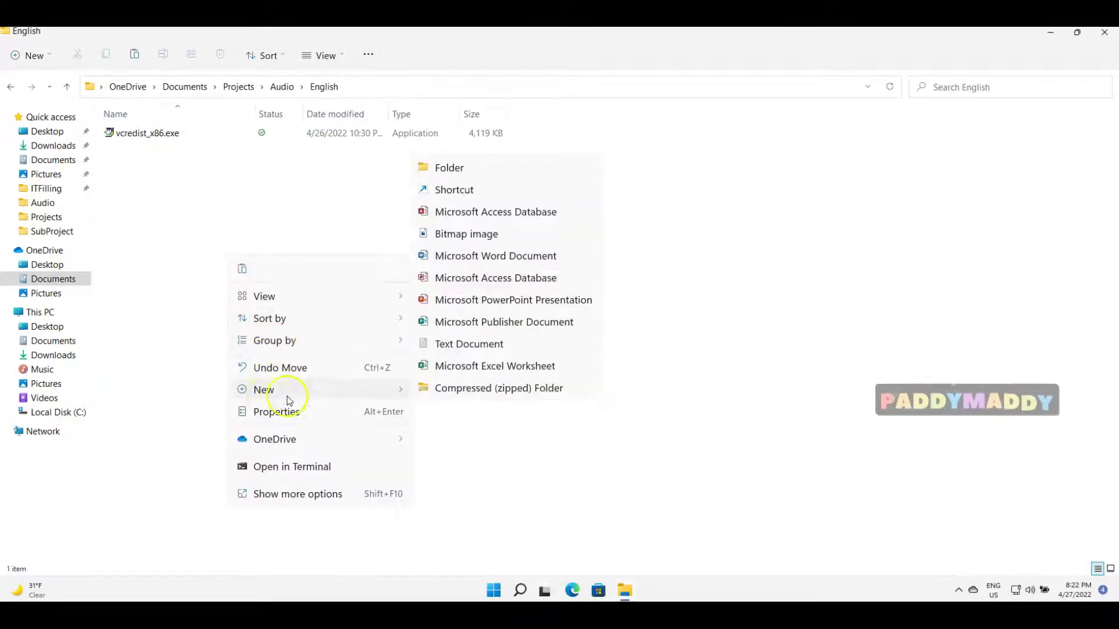
left_click(292, 495)
left_click(283, 345)
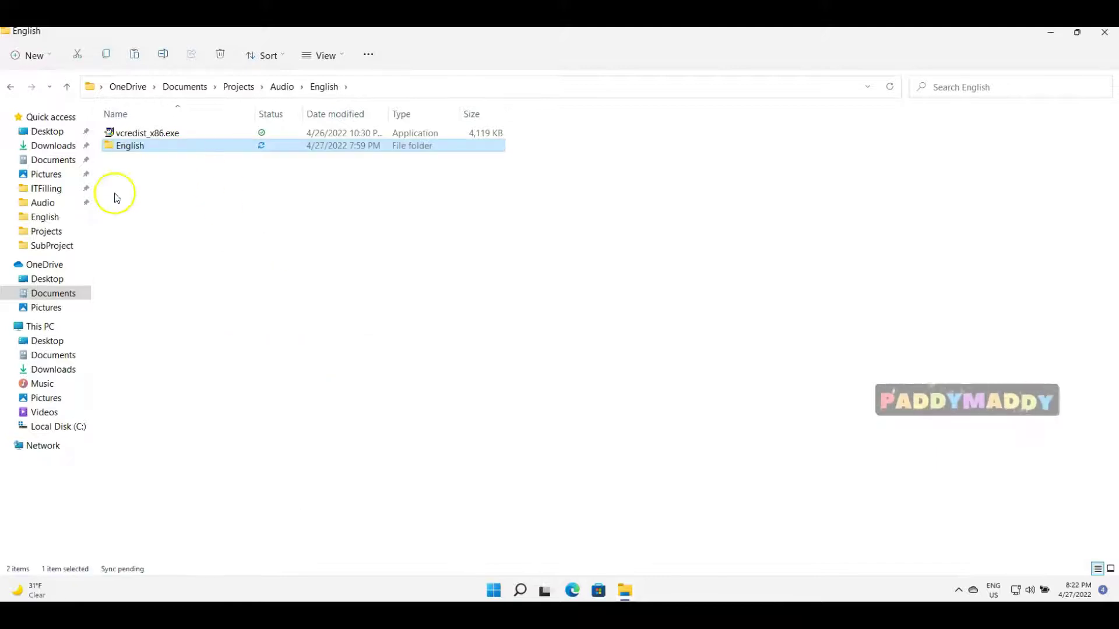
Step: Return to the Projects folder and look at the actions available for the Audio folder
left_click(236, 87)
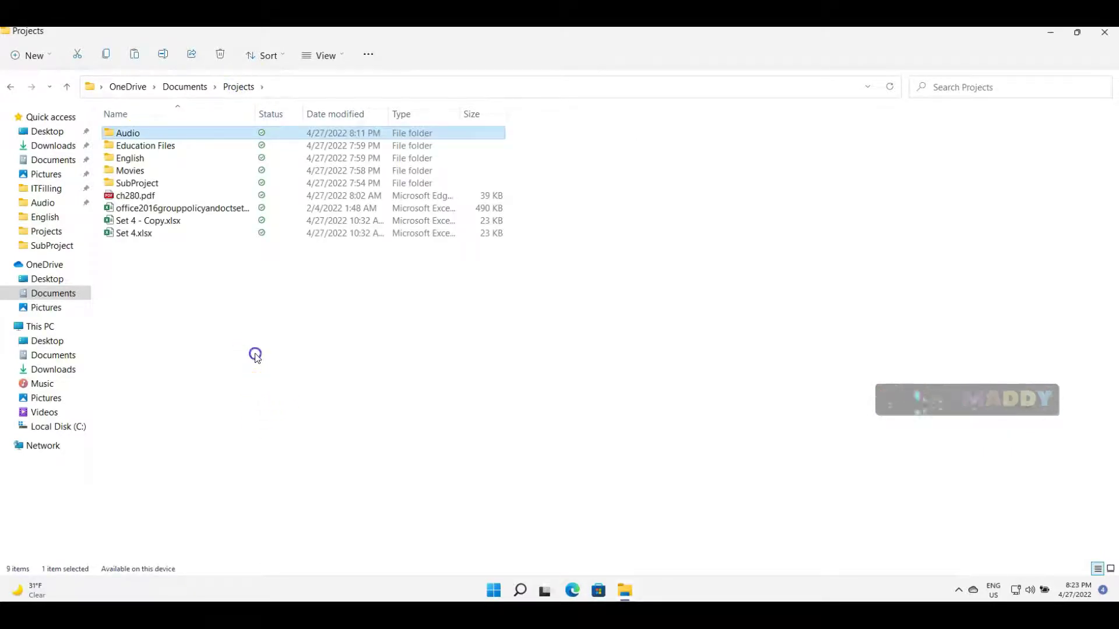
right_click(138, 137)
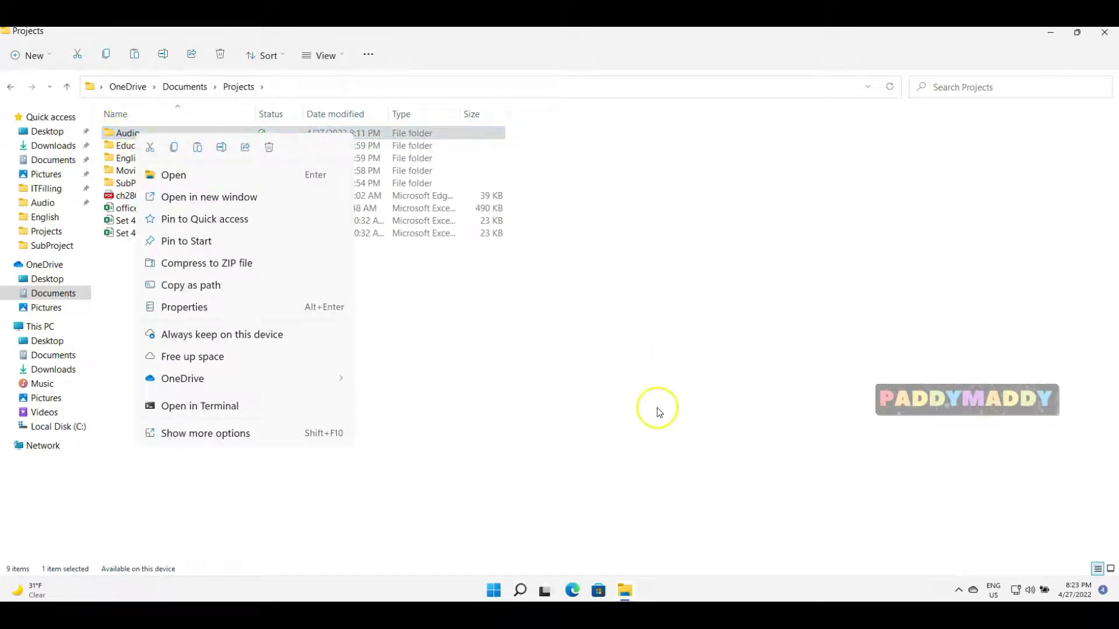
left_click(630, 410)
left_click(363, 407)
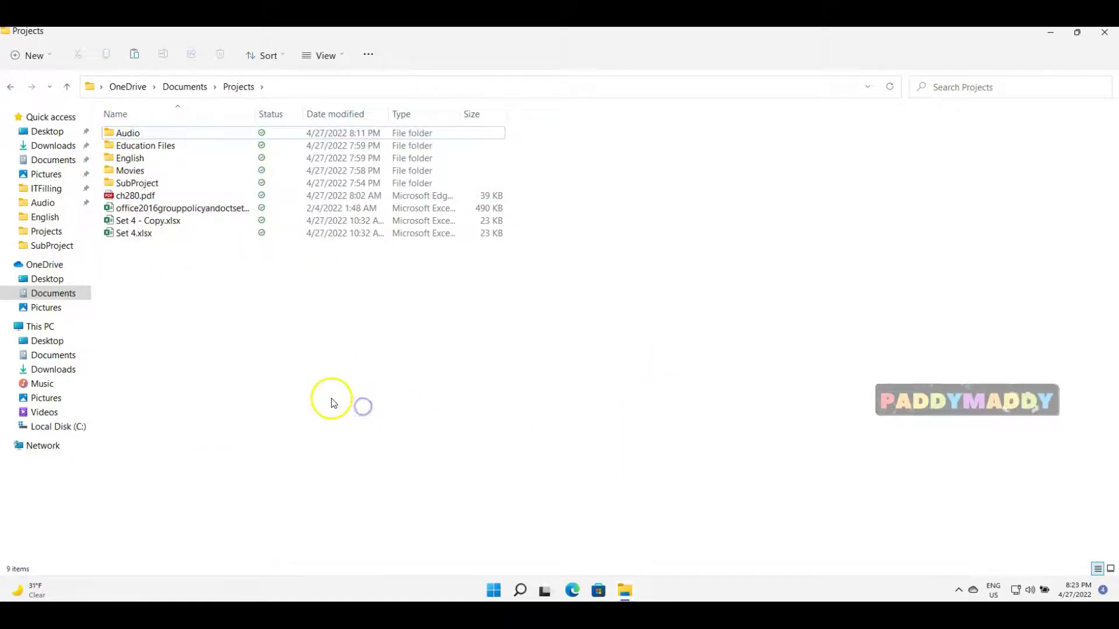
Step: Create a new folder named Media Files in Projects
left_click(36, 55)
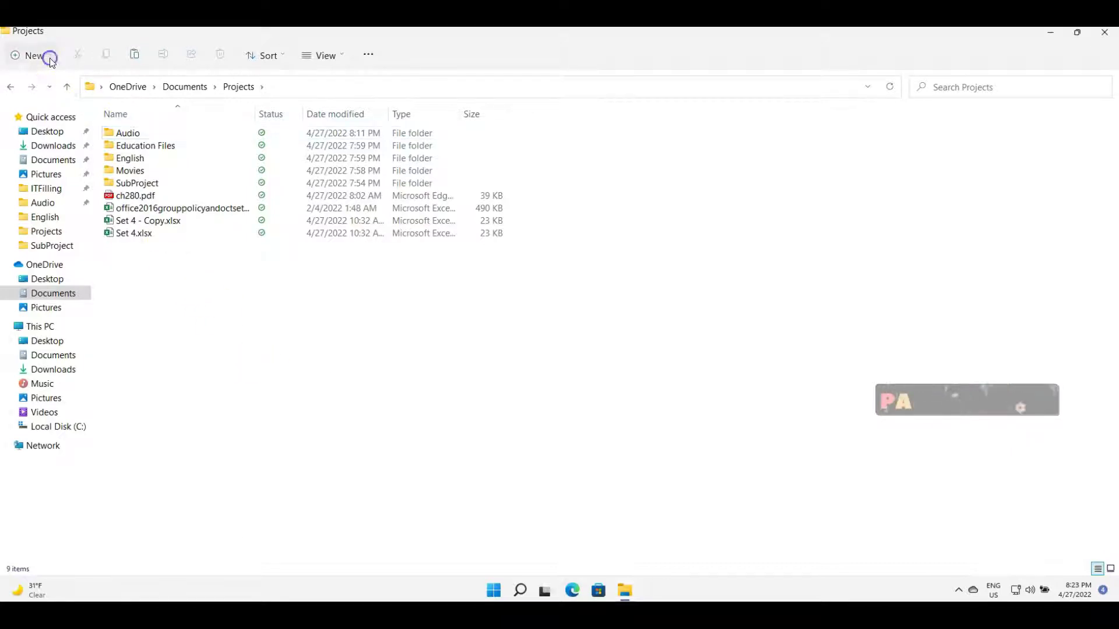
left_click(51, 82)
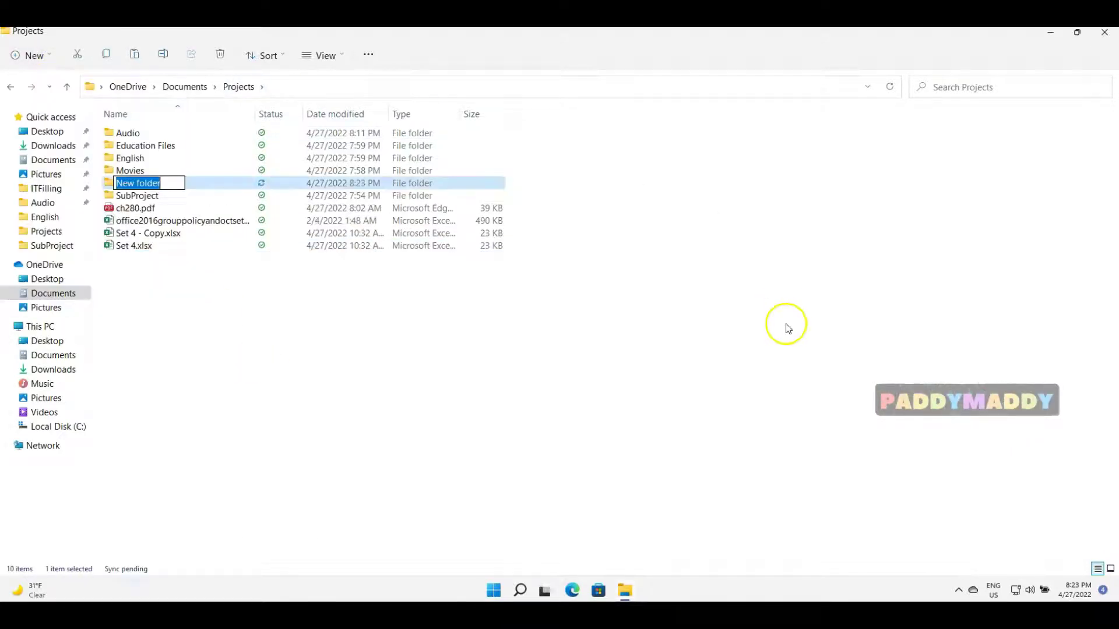
type("Media Fi")
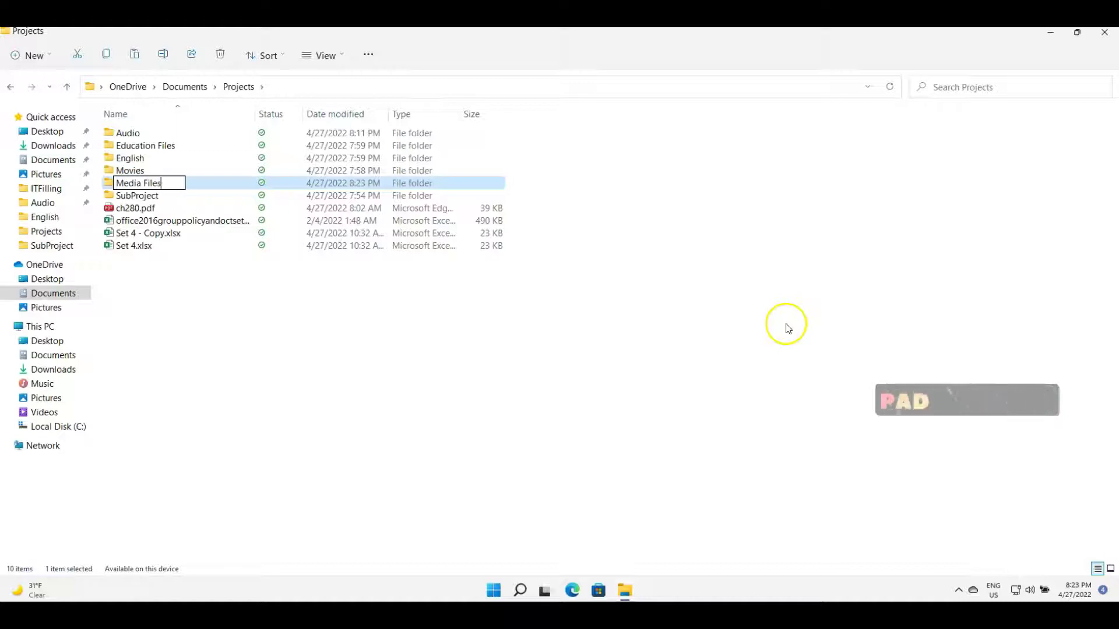
type("les")
left_click(787, 328)
left_click(365, 390)
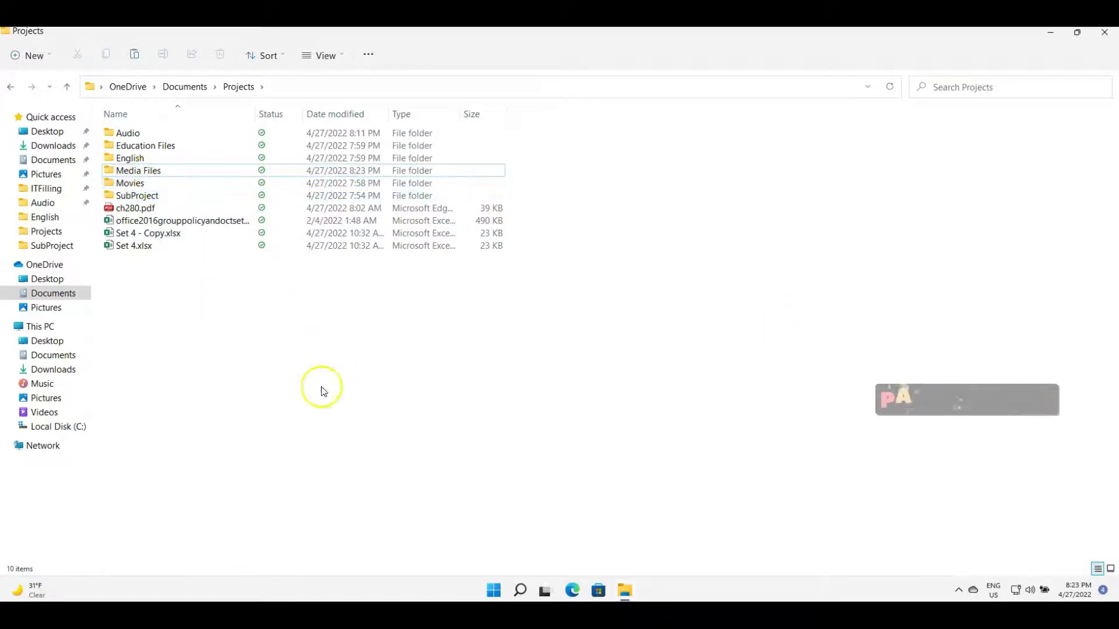
Step: Try to move the Audio, Education Files and Movies folders together into the Media Files folder
mouse_move(149, 142)
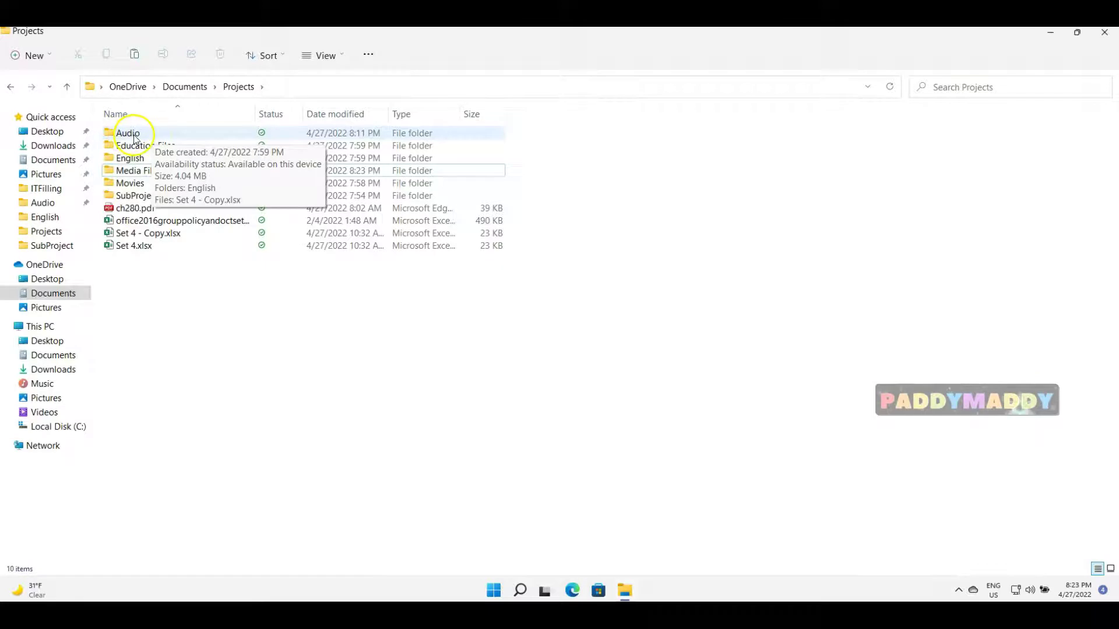
left_click(134, 134)
left_click(155, 146, "ctrl")
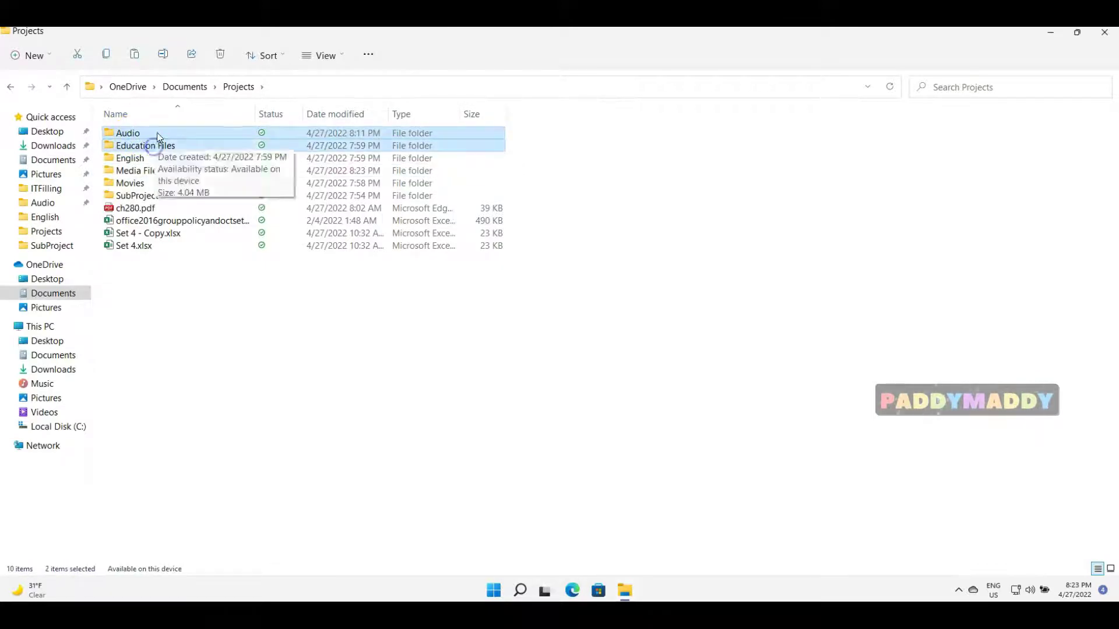
left_click(151, 184, "ctrl")
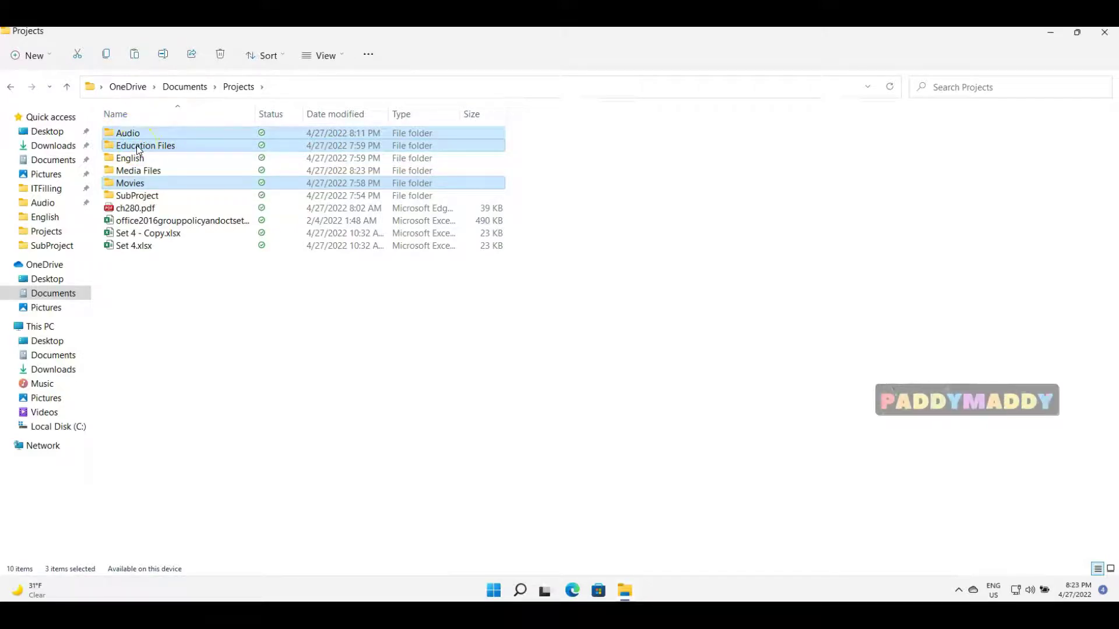
left_click_drag(143, 151, 125, 186)
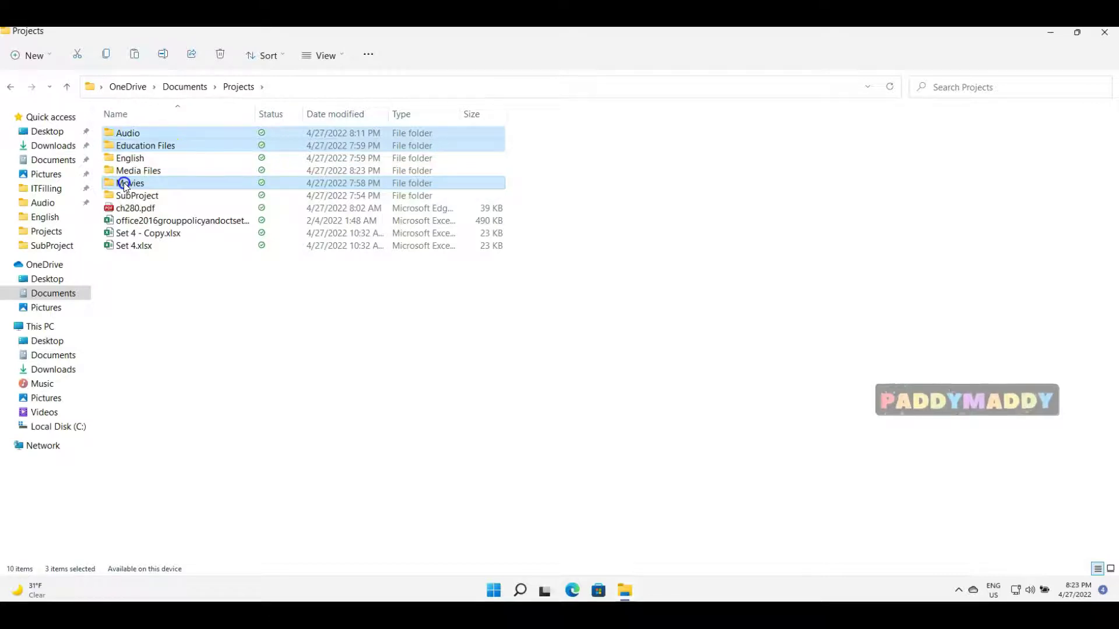
mouse_move(124, 186)
left_mouse_down()
mouse_move(130, 159)
mouse_move(132, 184)
mouse_move(130, 168)
left_mouse_up()
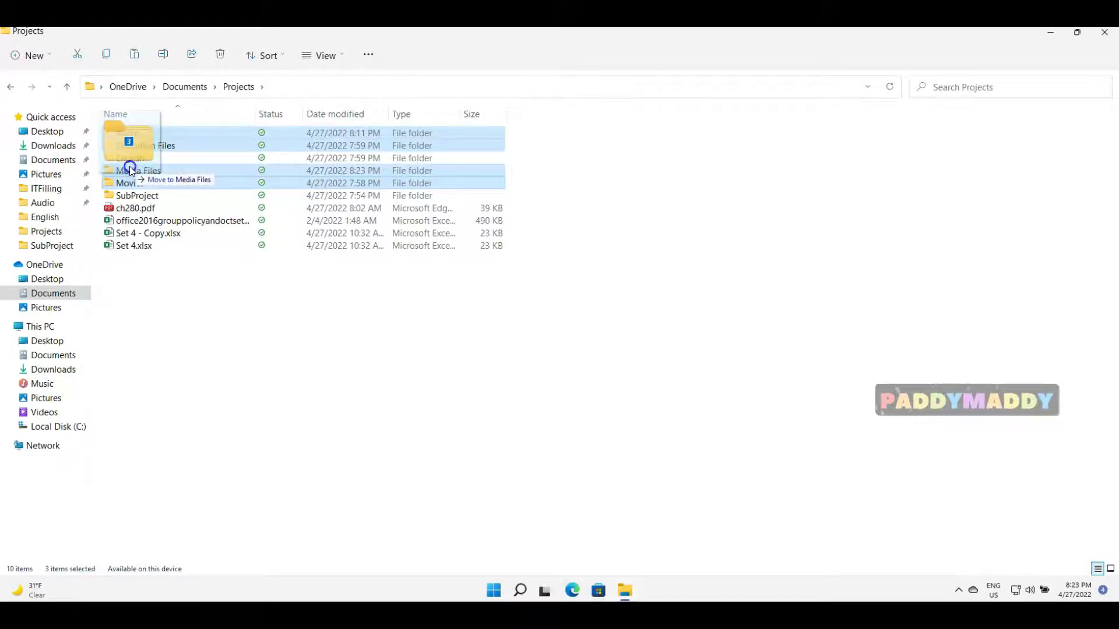
key("ctrl")
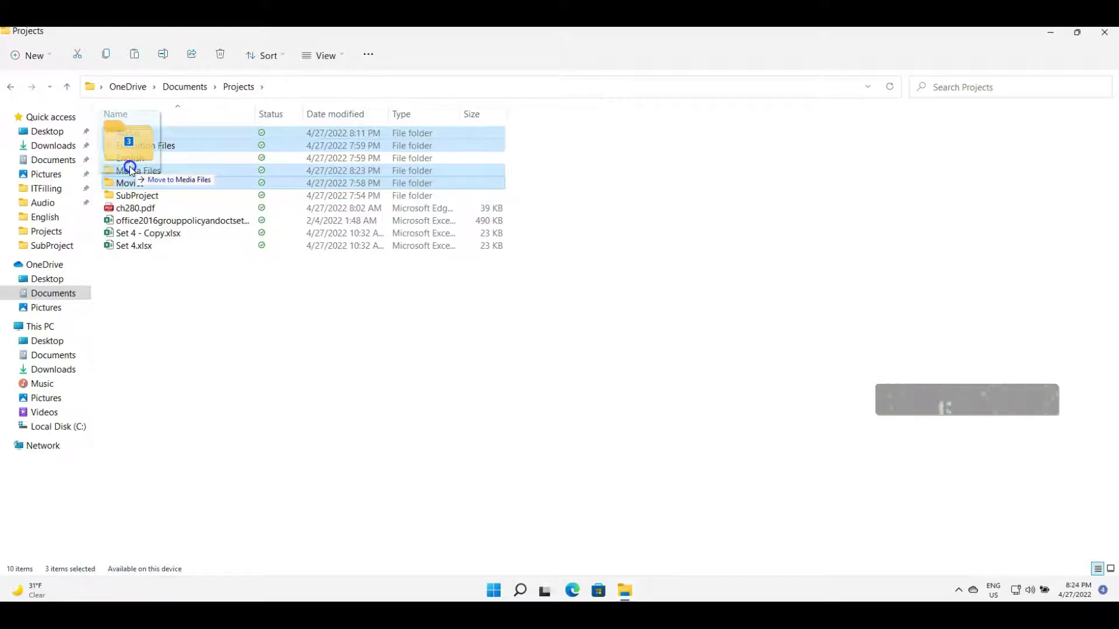
left_click_drag(130, 170, 130, 171)
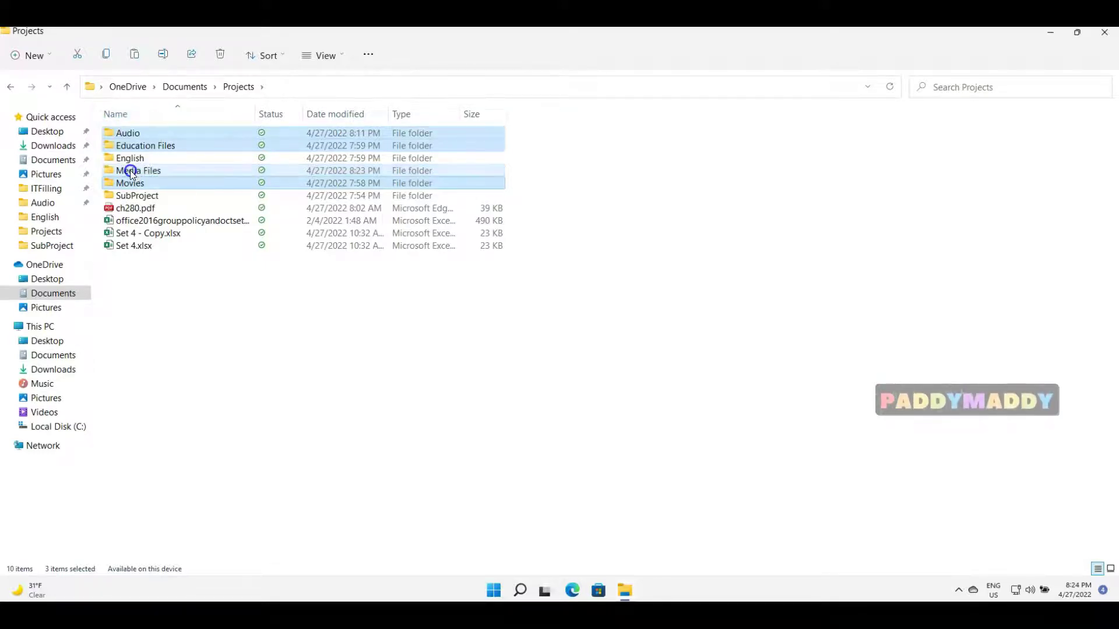
left_click(375, 545)
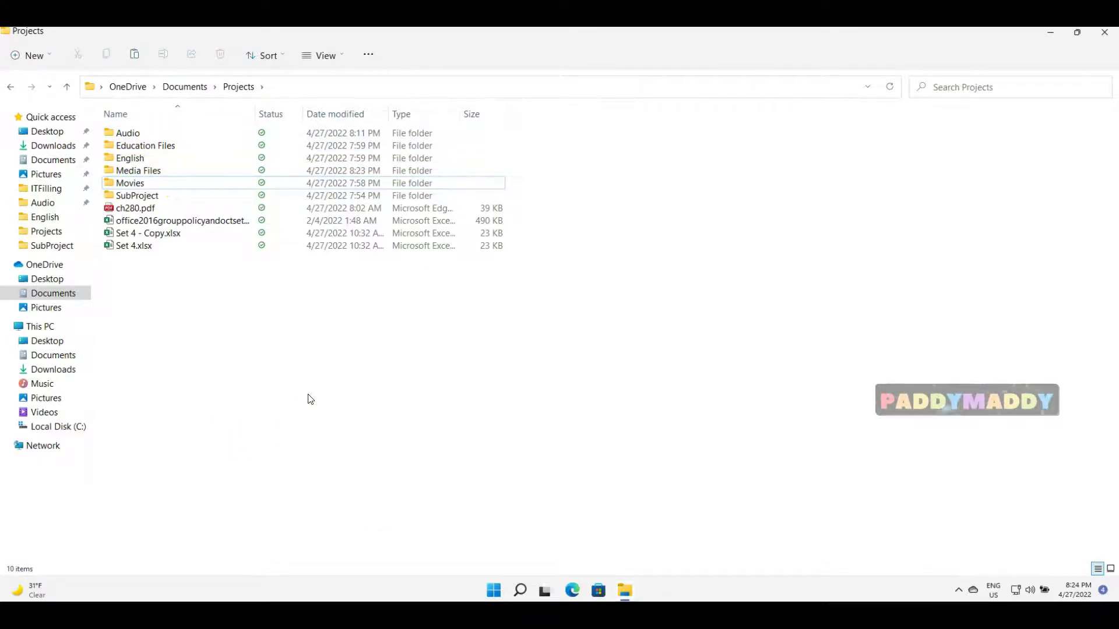
left_click(219, 411)
left_click(181, 344)
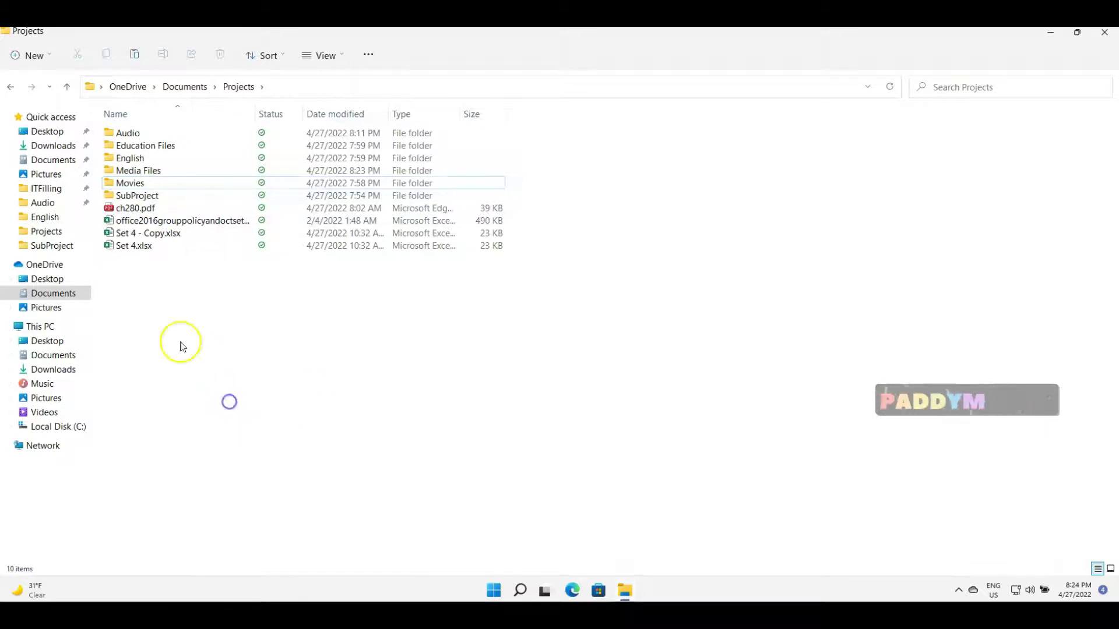
left_click(241, 362)
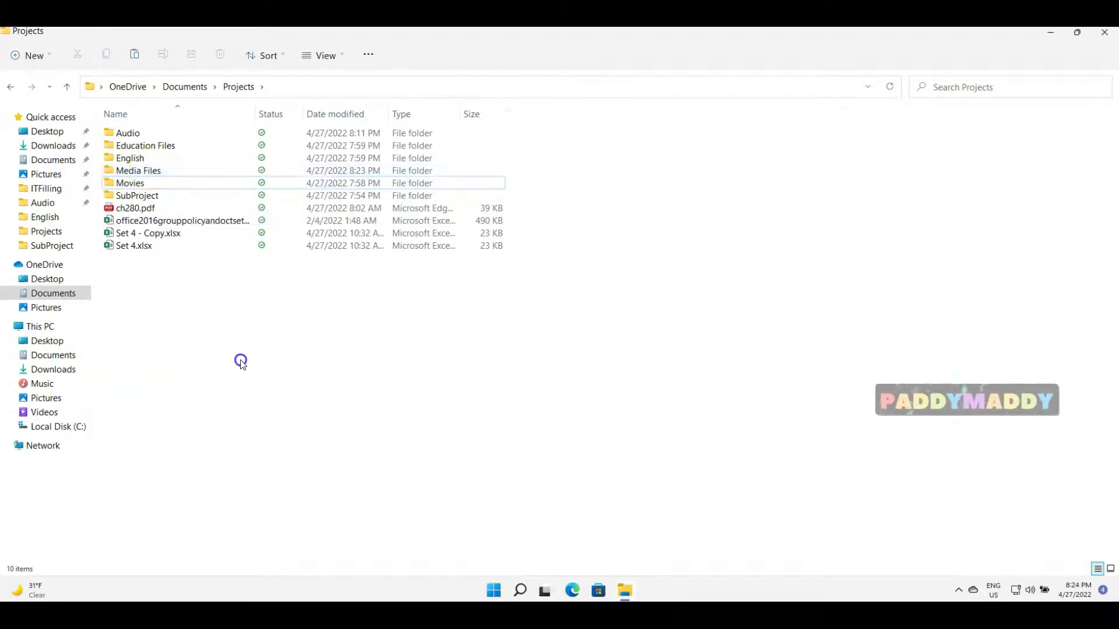
left_click(246, 377)
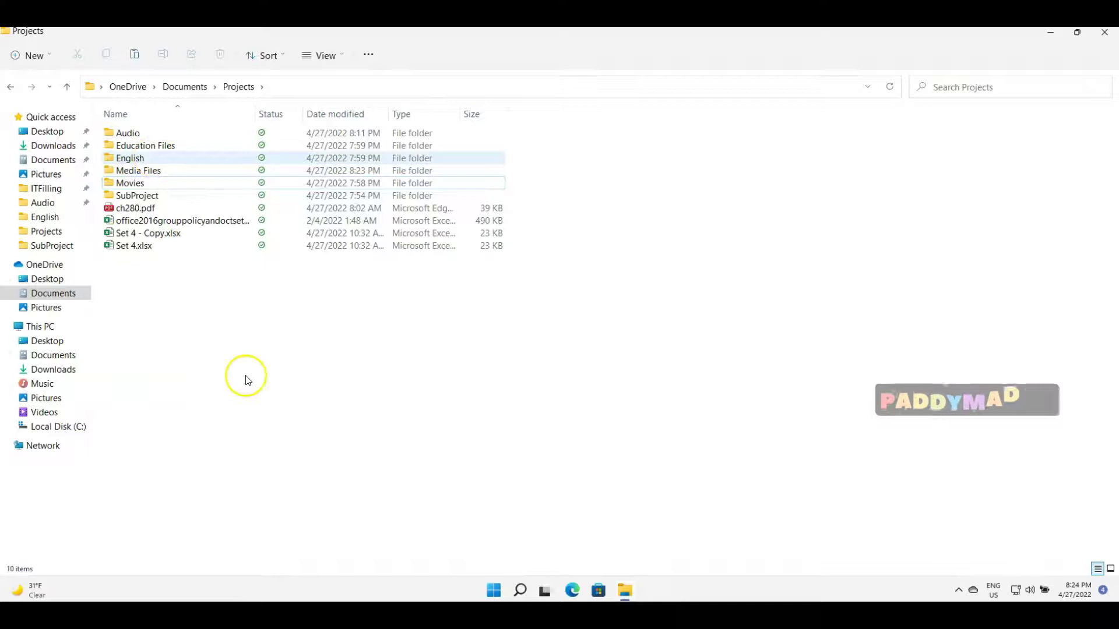
Step: Move the Audio folder into the Media Files folder
left_click(127, 134)
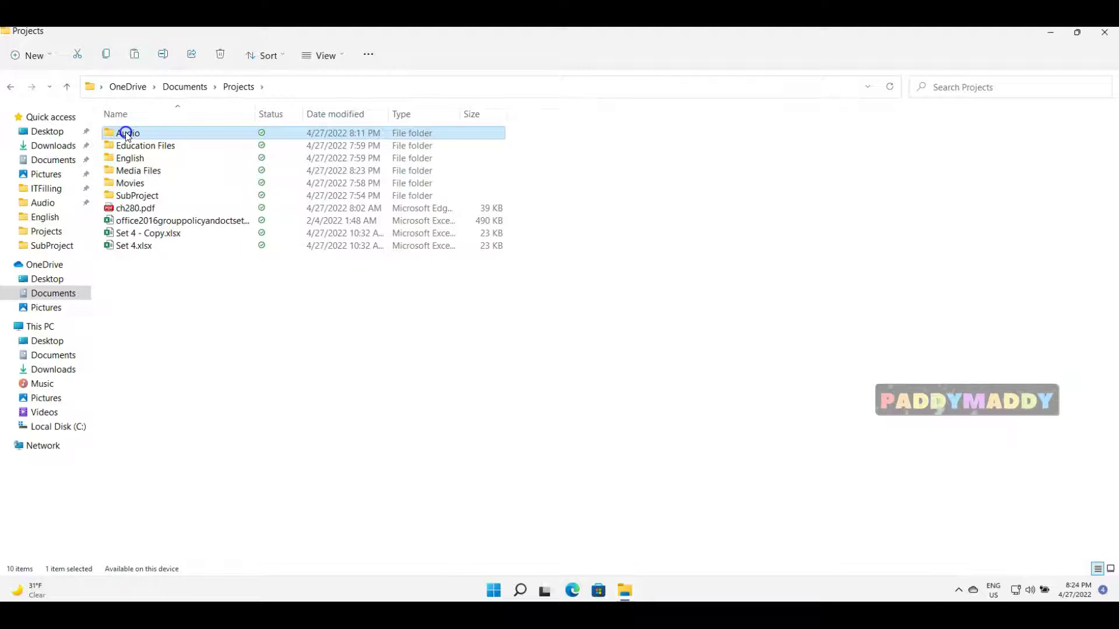
left_click_drag(127, 134, 145, 173)
left_click_drag(146, 174, 145, 173)
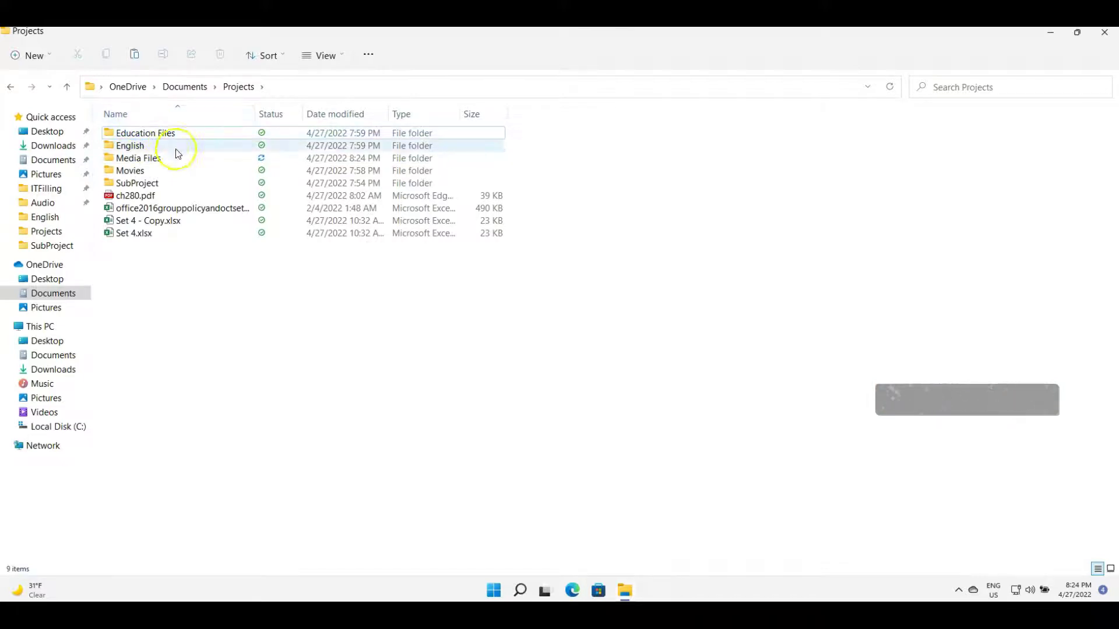
Step: Check the contents of Media Files and return to the Projects folder
left_click(151, 159)
double_click(151, 159)
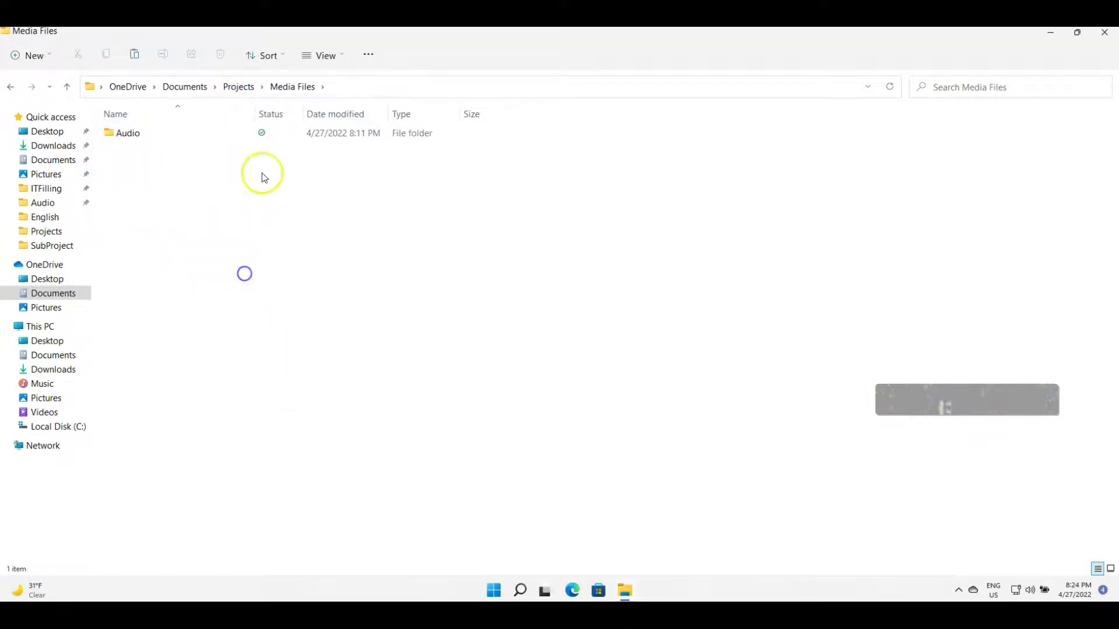
left_click(239, 87)
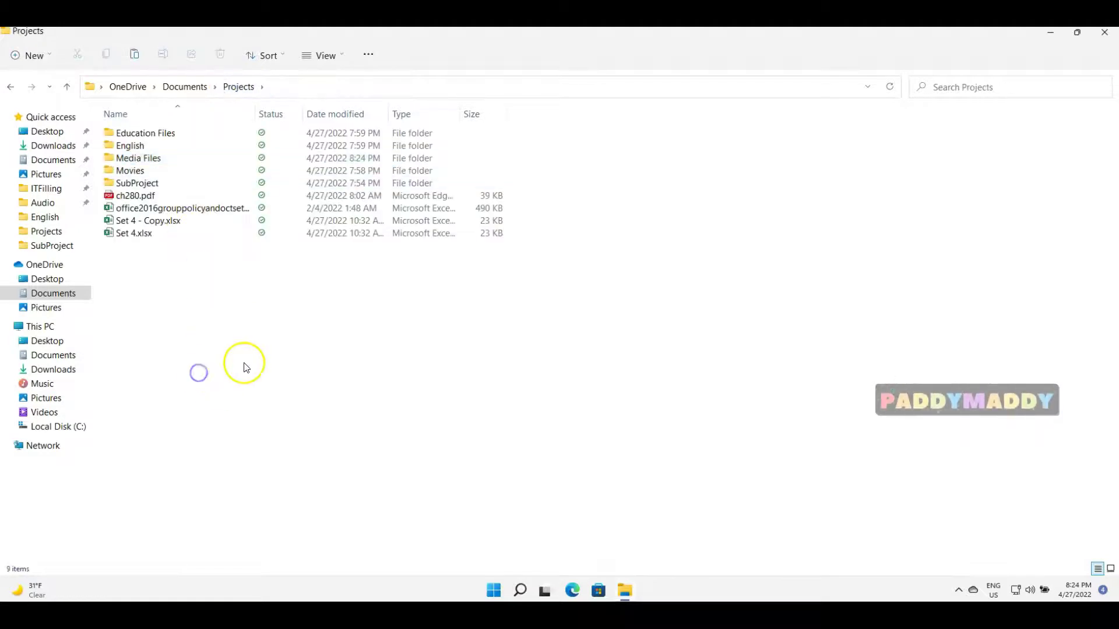
left_click(125, 145)
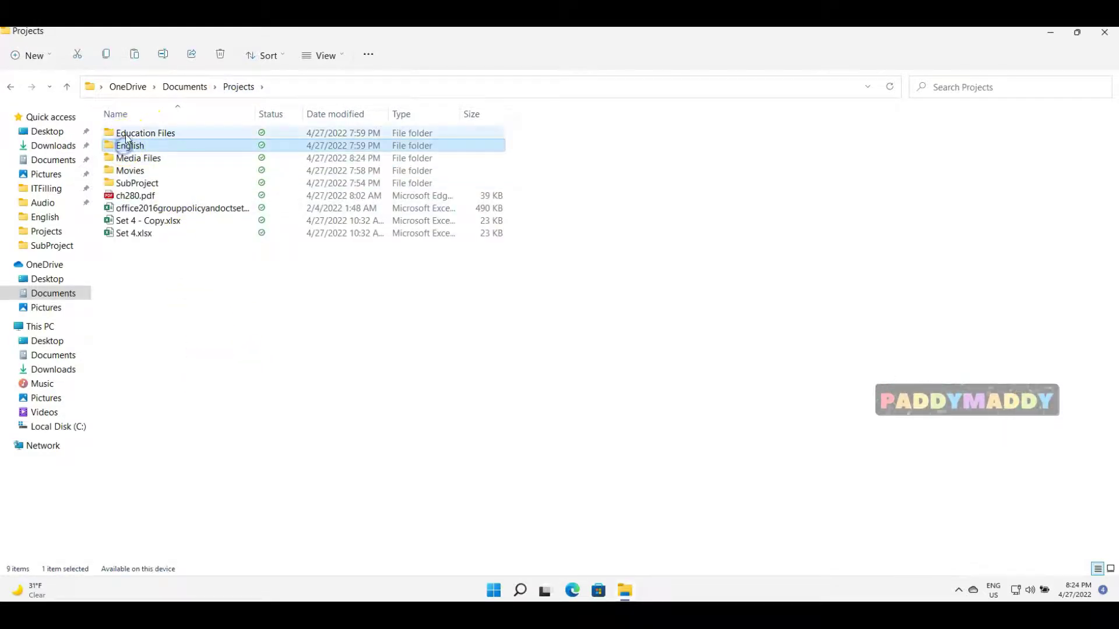
left_click(129, 134)
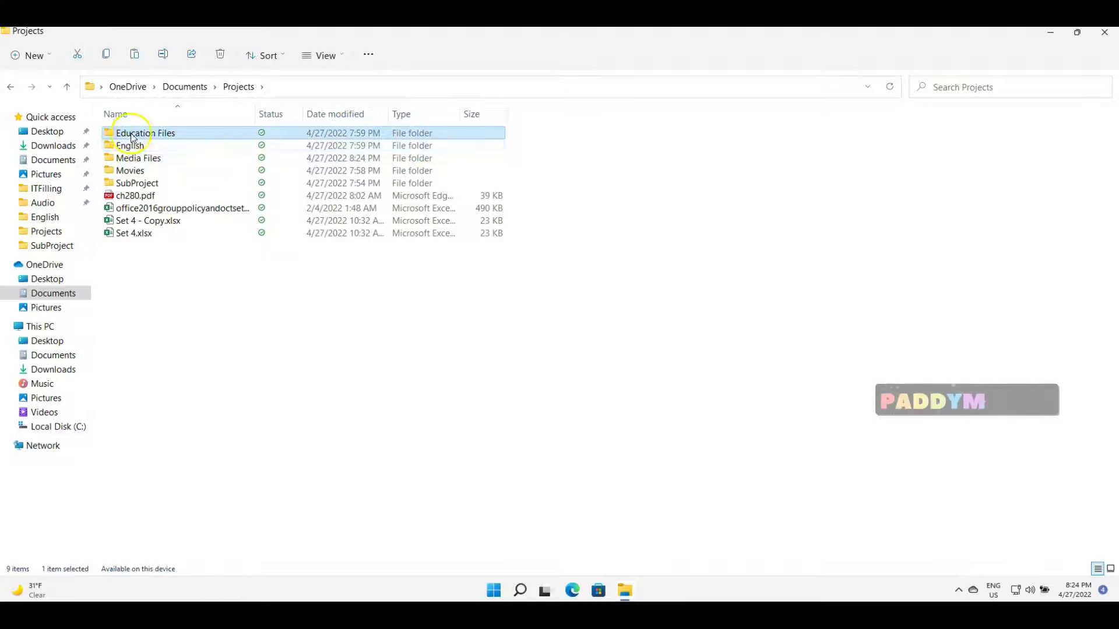
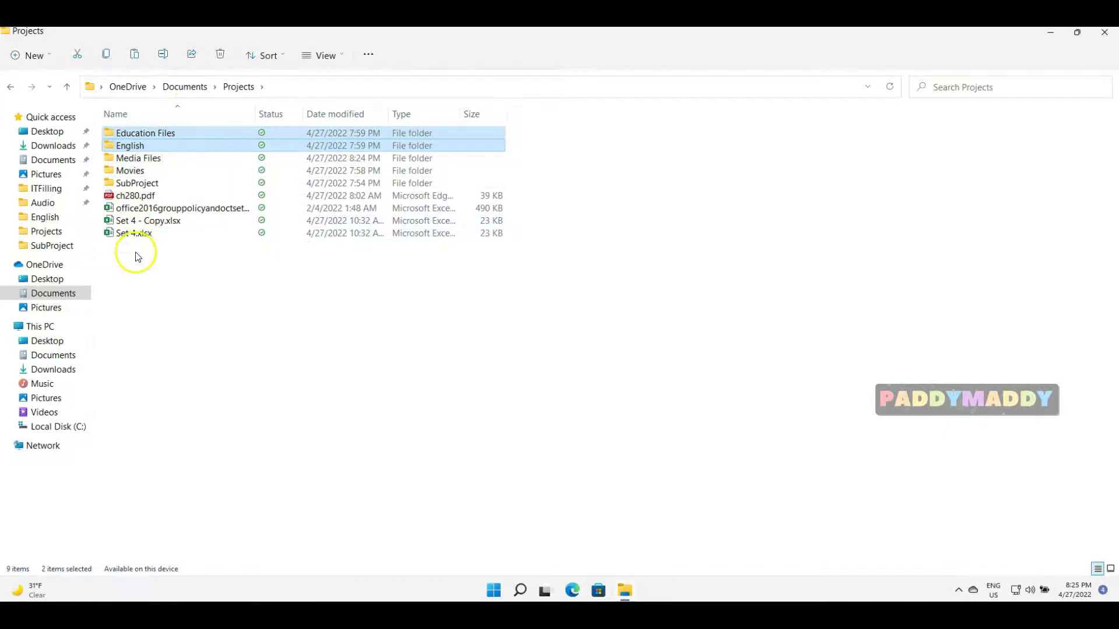
left_click(126, 220, "shift")
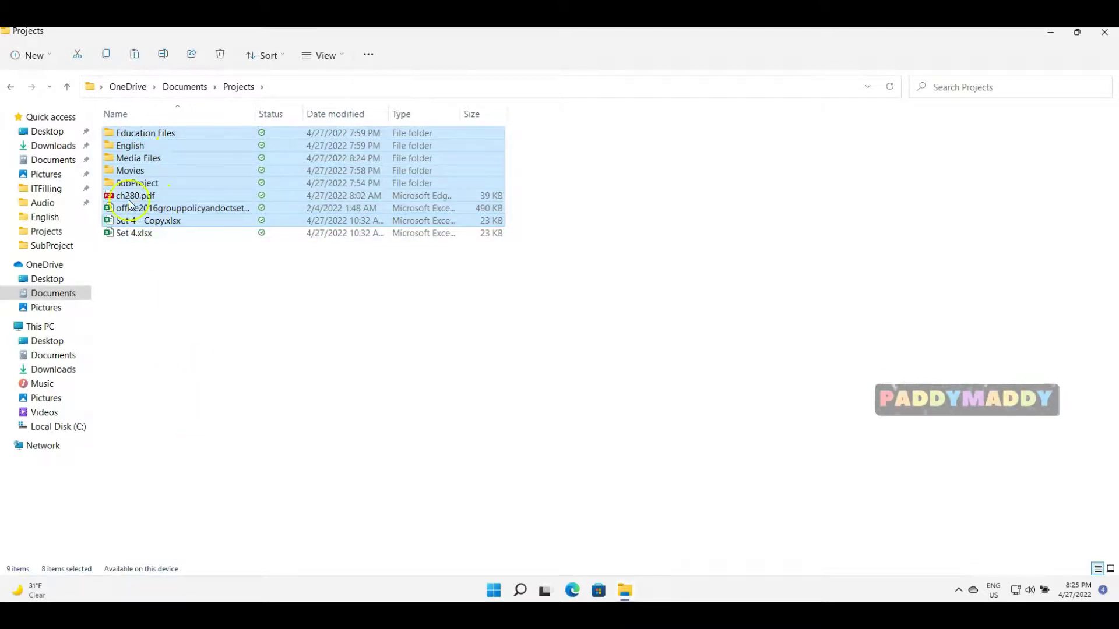
left_click(260, 362)
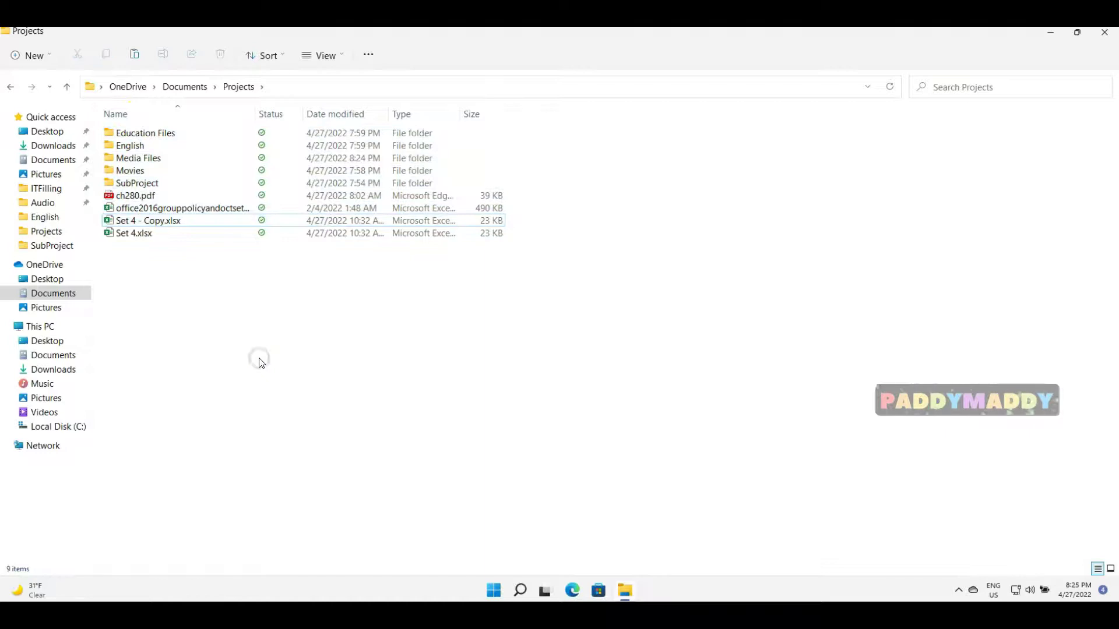
left_click(126, 235)
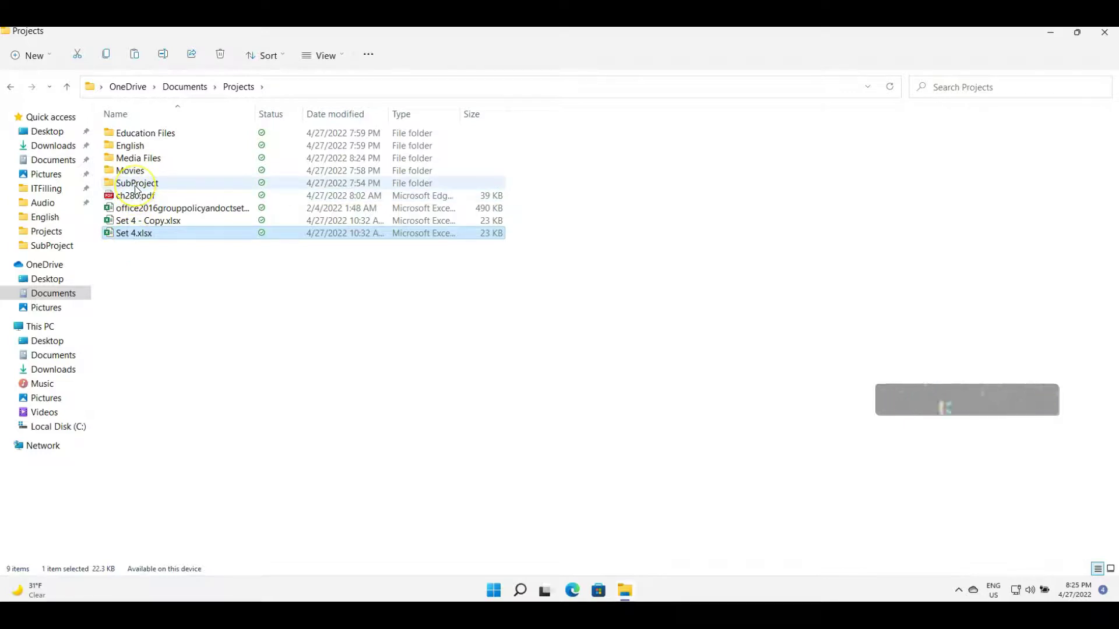
mouse_move(135, 189)
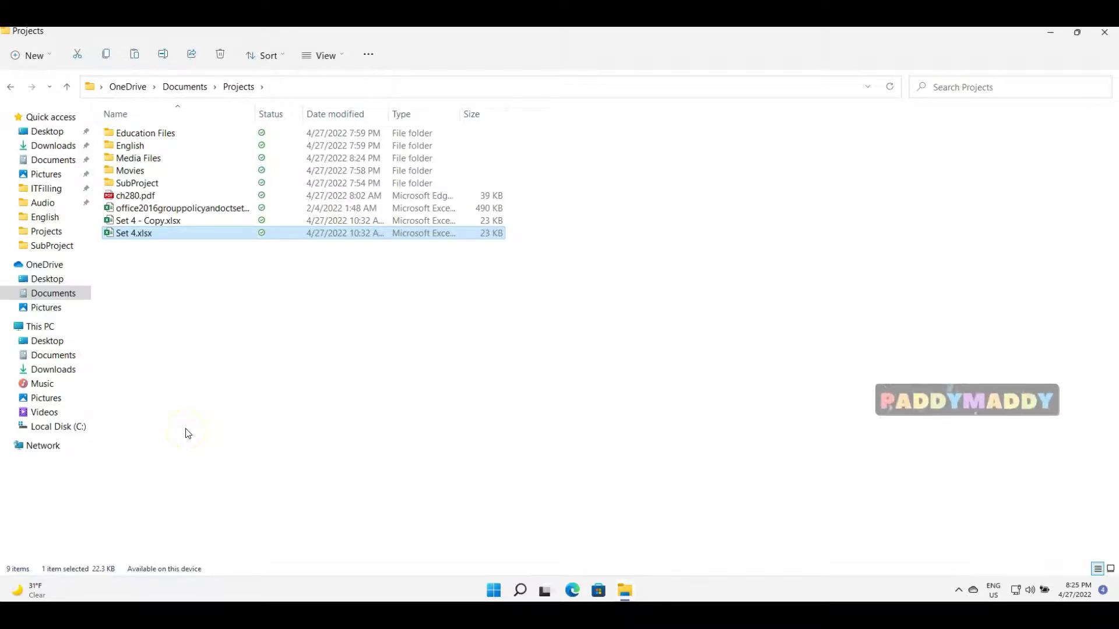
left_click(133, 184, "shift")
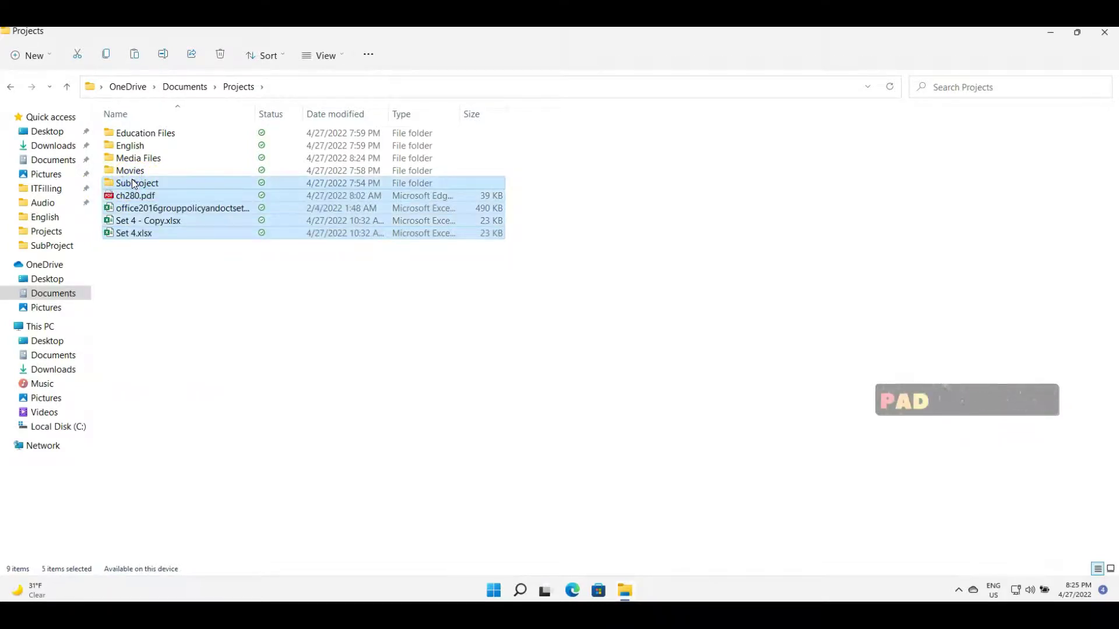
mouse_move(134, 184)
left_mouse_down()
mouse_move(142, 266)
mouse_move(138, 182)
mouse_move(148, 185)
left_mouse_up()
mouse_move(146, 182)
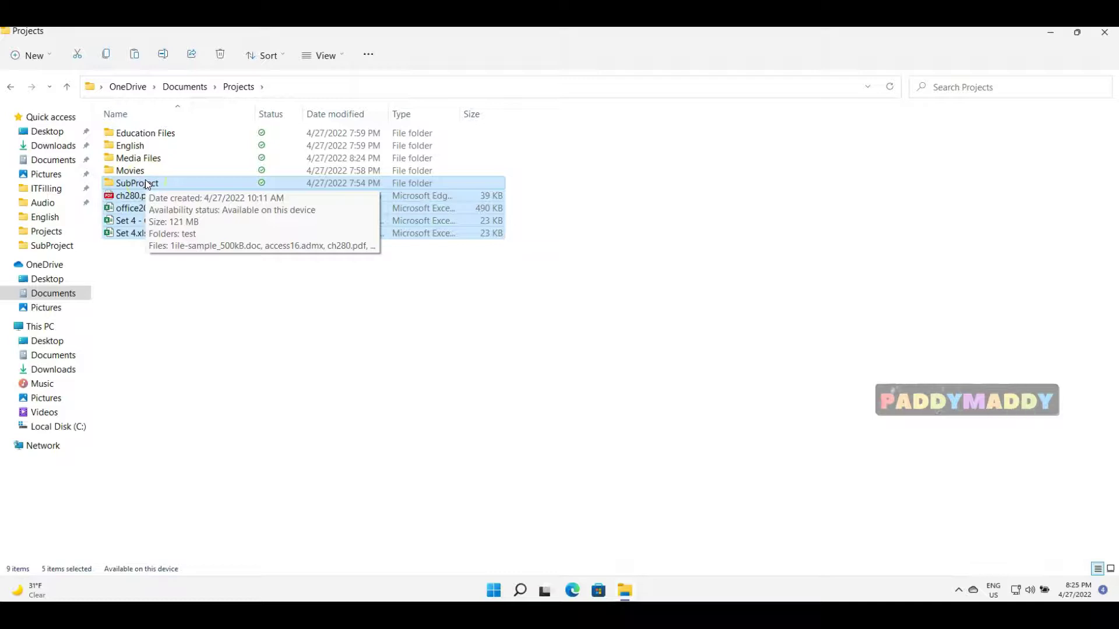
mouse_move(145, 184)
left_mouse_down()
mouse_move(155, 249)
mouse_move(147, 186)
mouse_move(153, 200)
left_mouse_up()
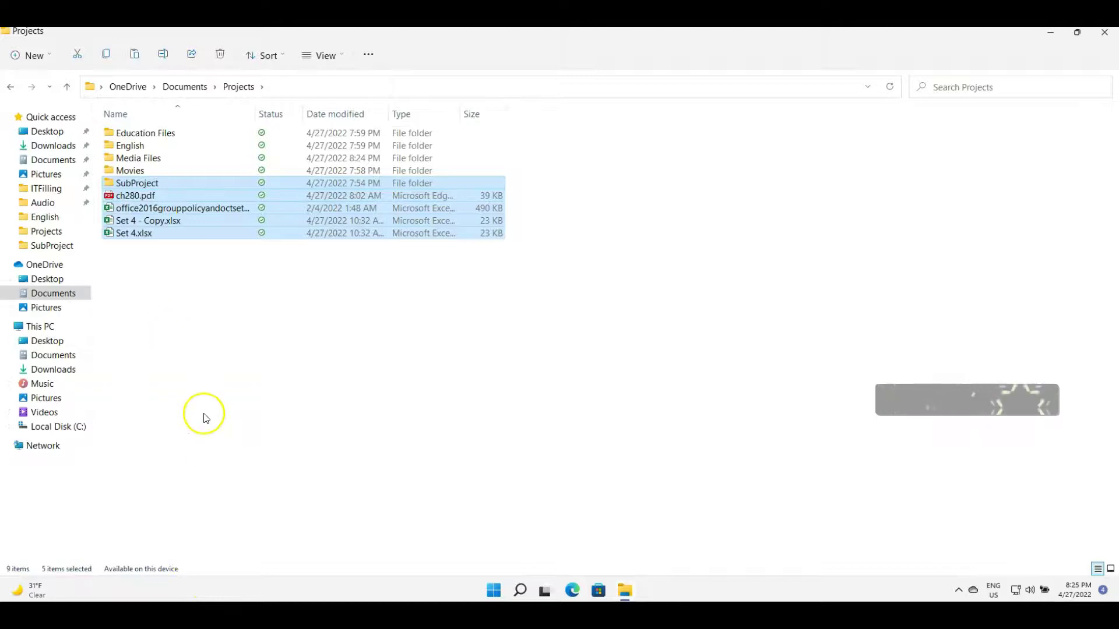
left_click(179, 369)
Step: Copy the range of items from the SubProject folder through Set 4.xlsx into the Media Files folder
left_click(139, 234)
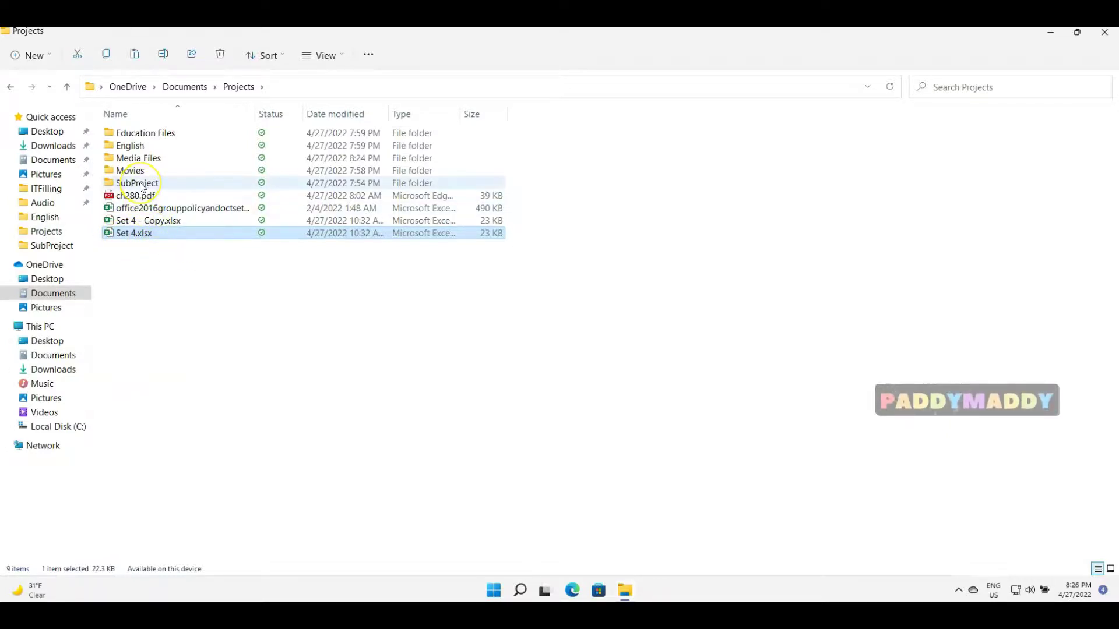
mouse_move(140, 187)
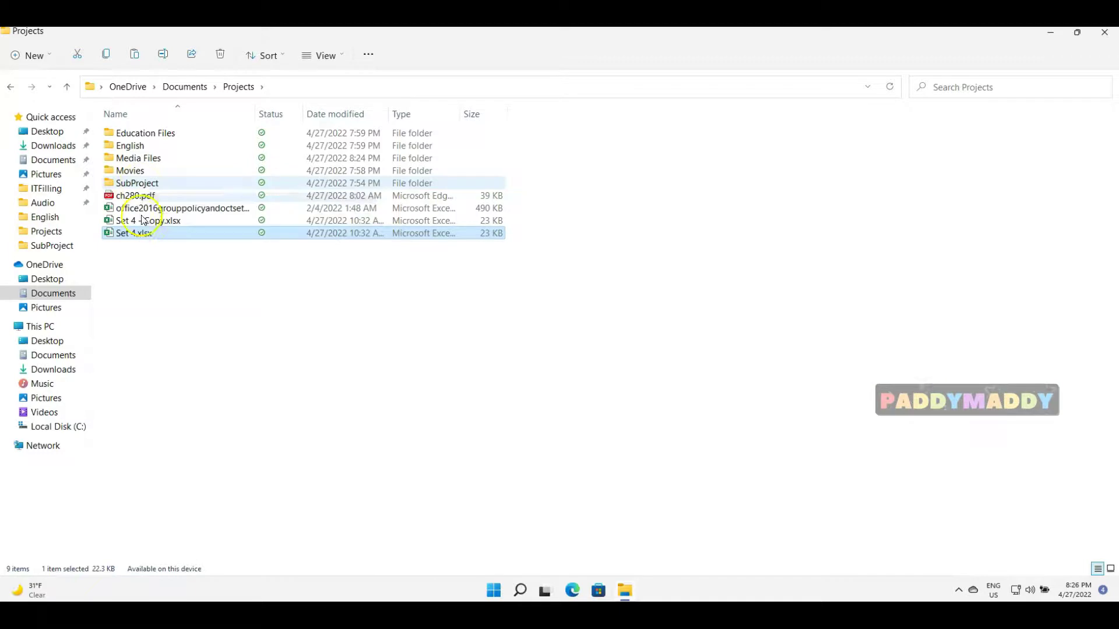
left_click(151, 185, "shift")
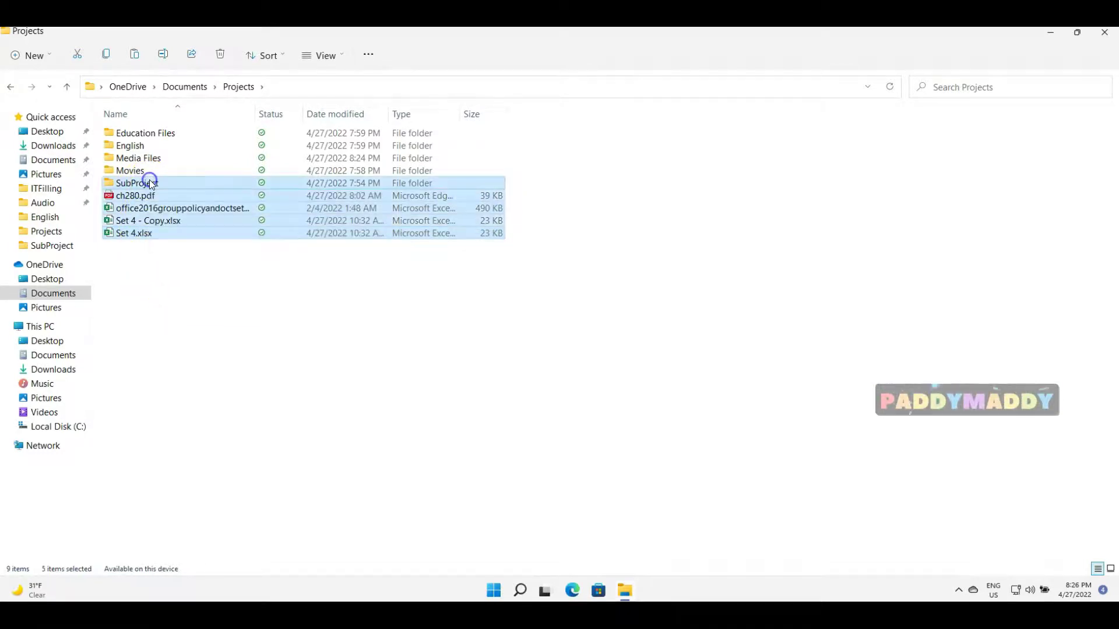
left_click_drag(151, 185, 139, 158)
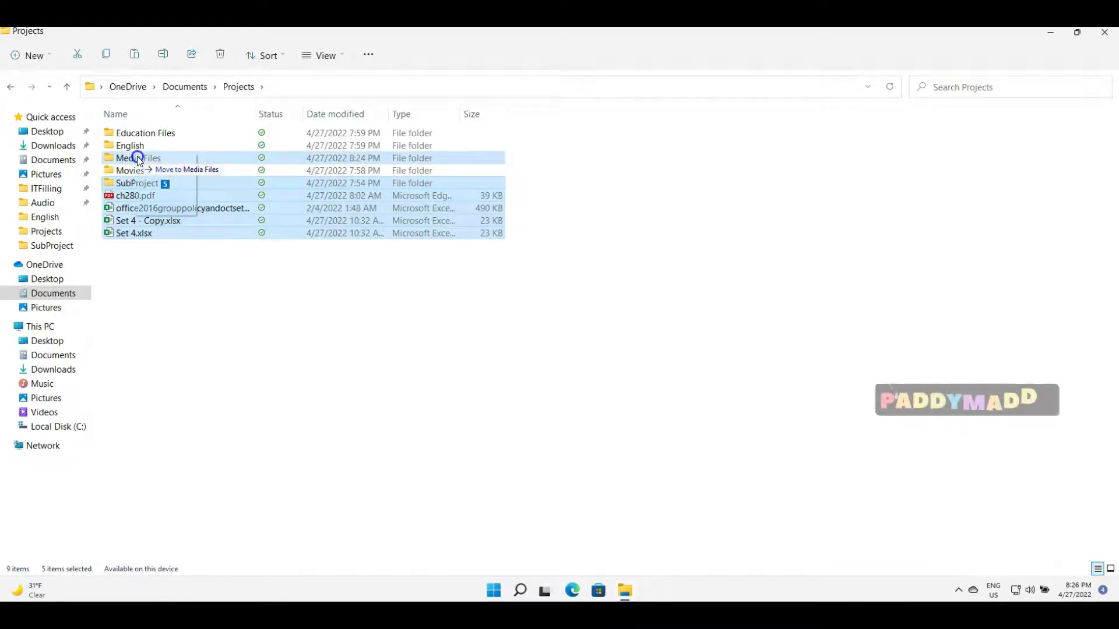
left_click_drag(138, 156, 152, 202)
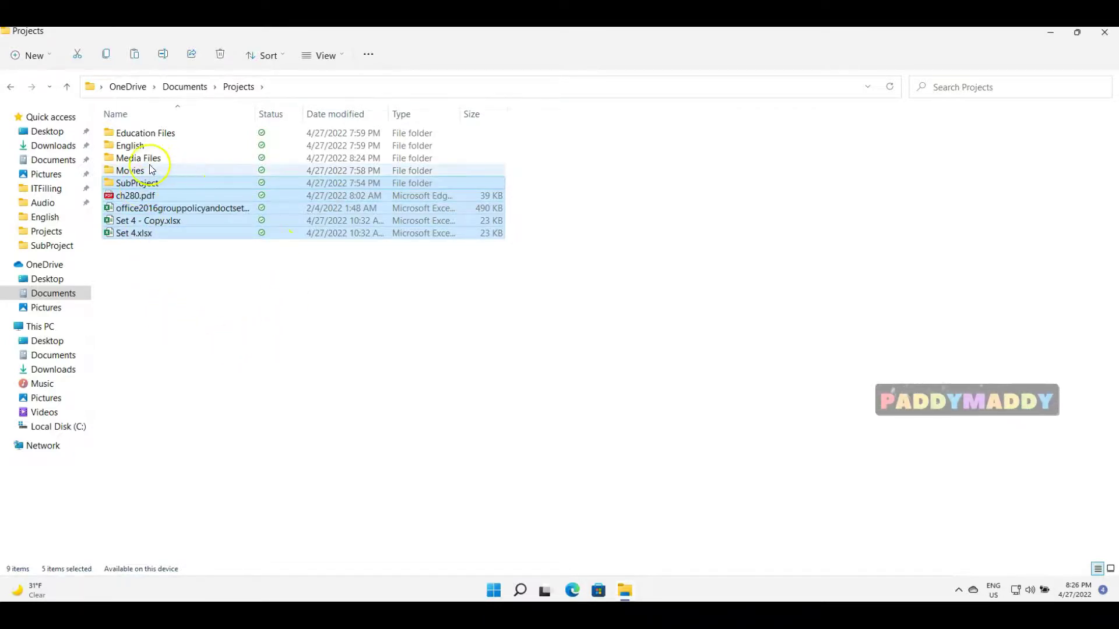
left_click_drag(154, 187, 145, 160)
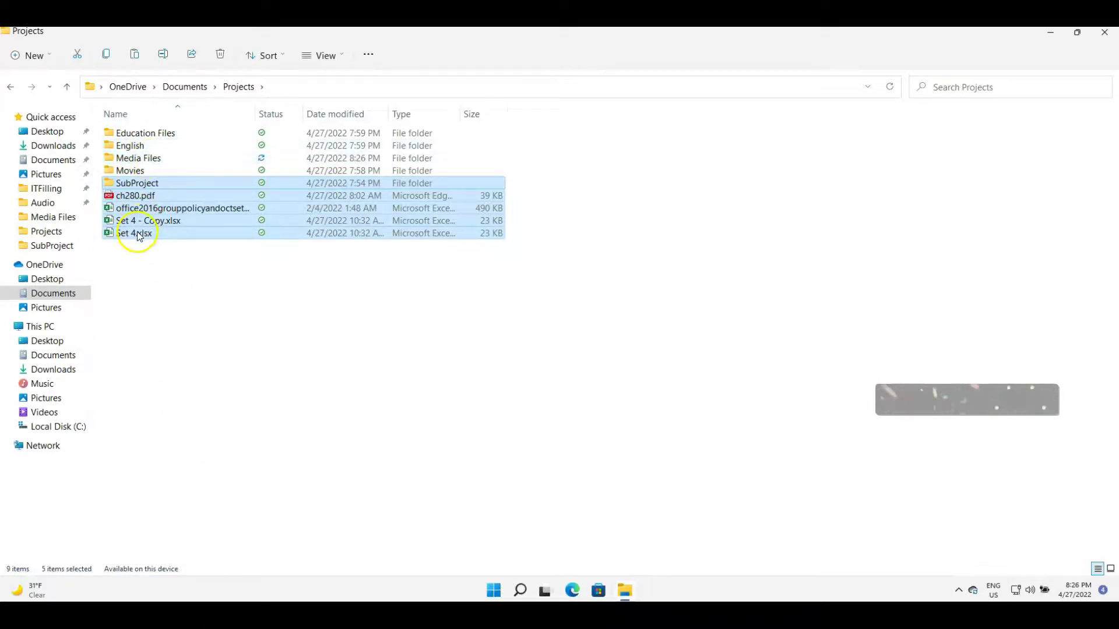
Step: Open Media Files to verify the copied items, and go back to Projects
left_click(149, 159)
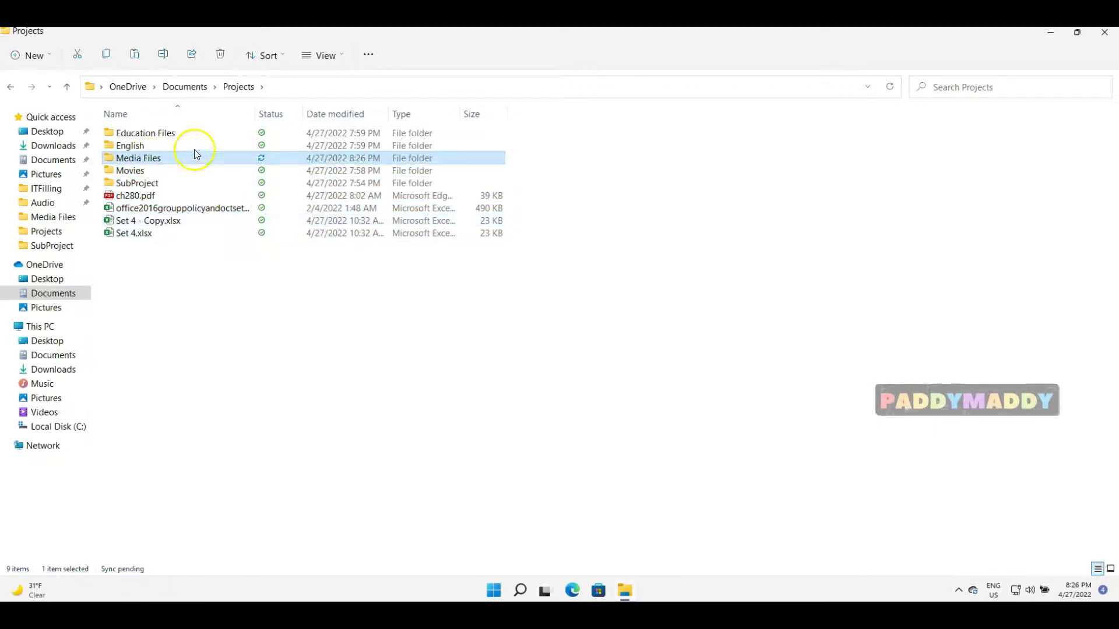
double_click(171, 157)
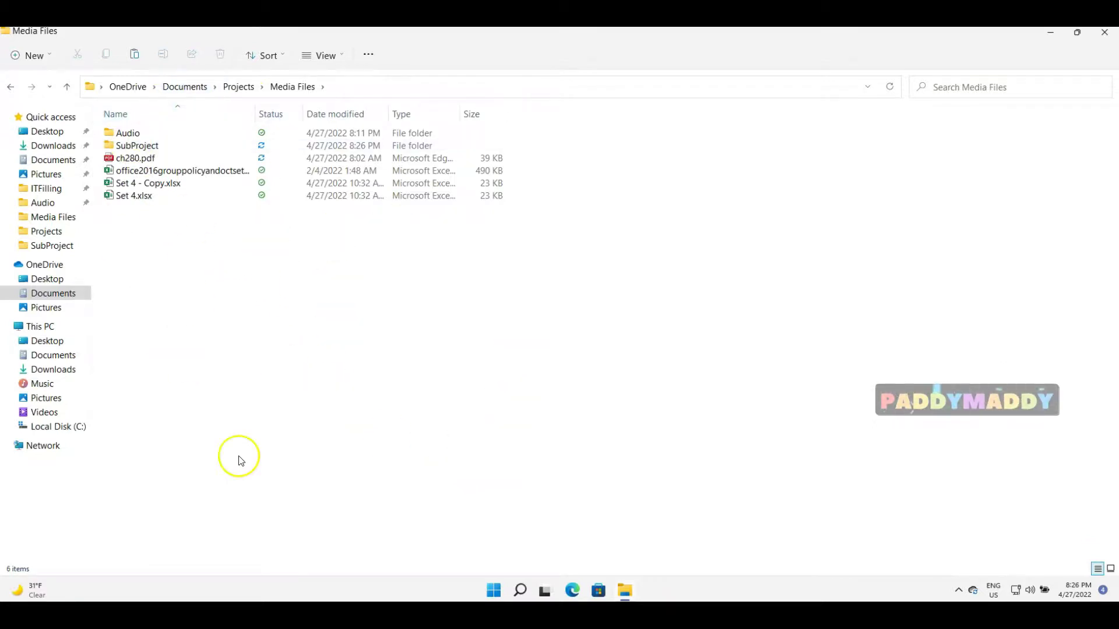
left_click(232, 87)
left_click(293, 376)
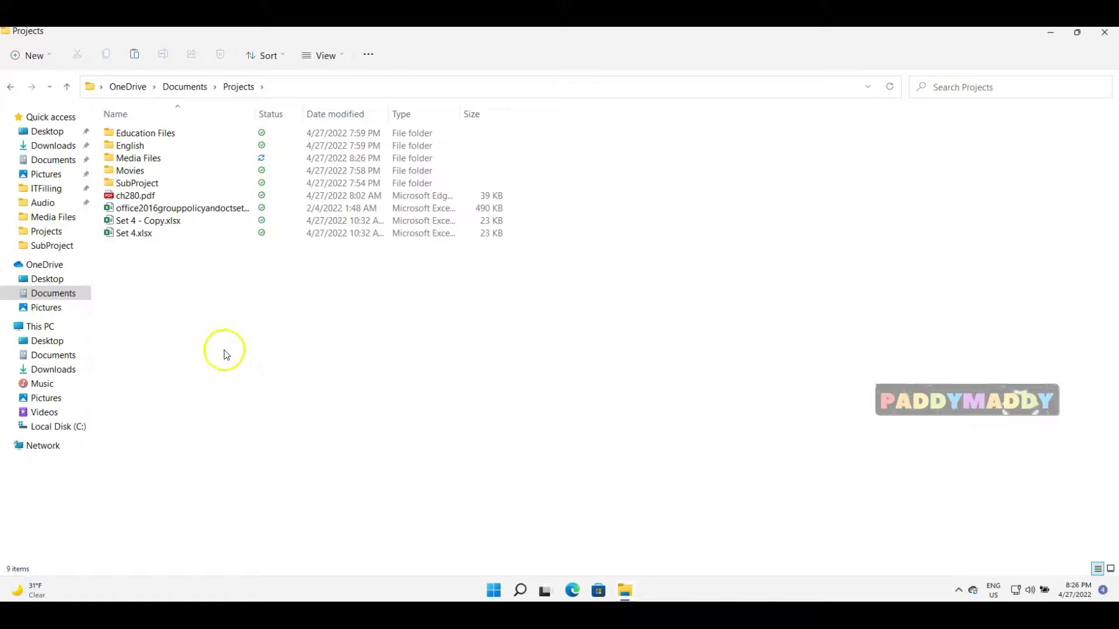
Step: Move all items from Media Files through Set 4.xlsx together into the English folder in Projects
left_click_drag(515, 427, 128, 159)
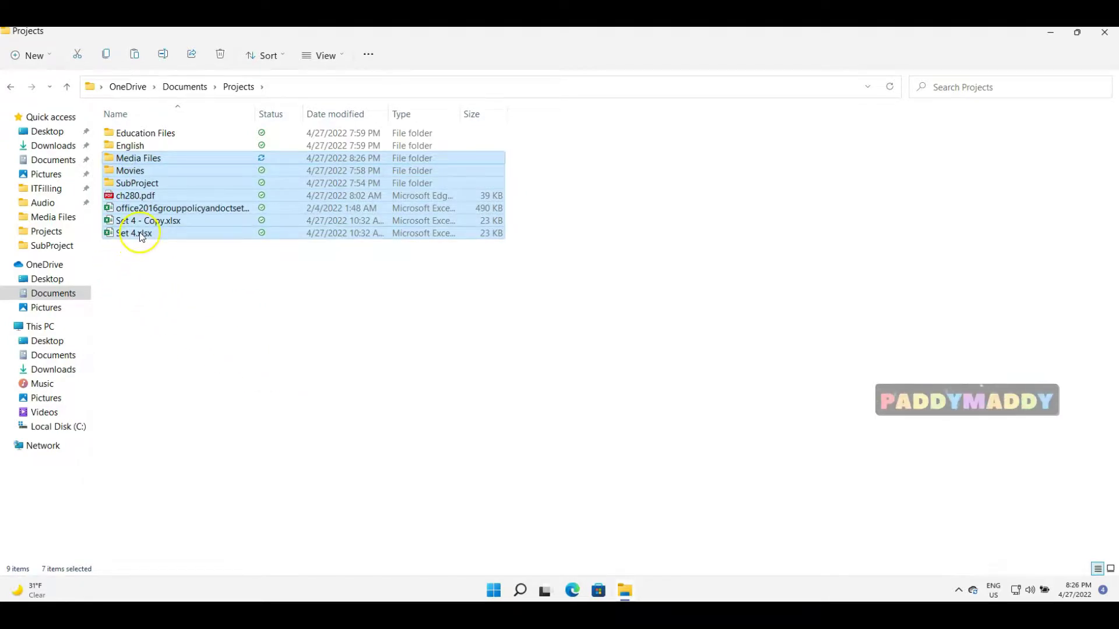
left_click_drag(141, 235, 131, 145)
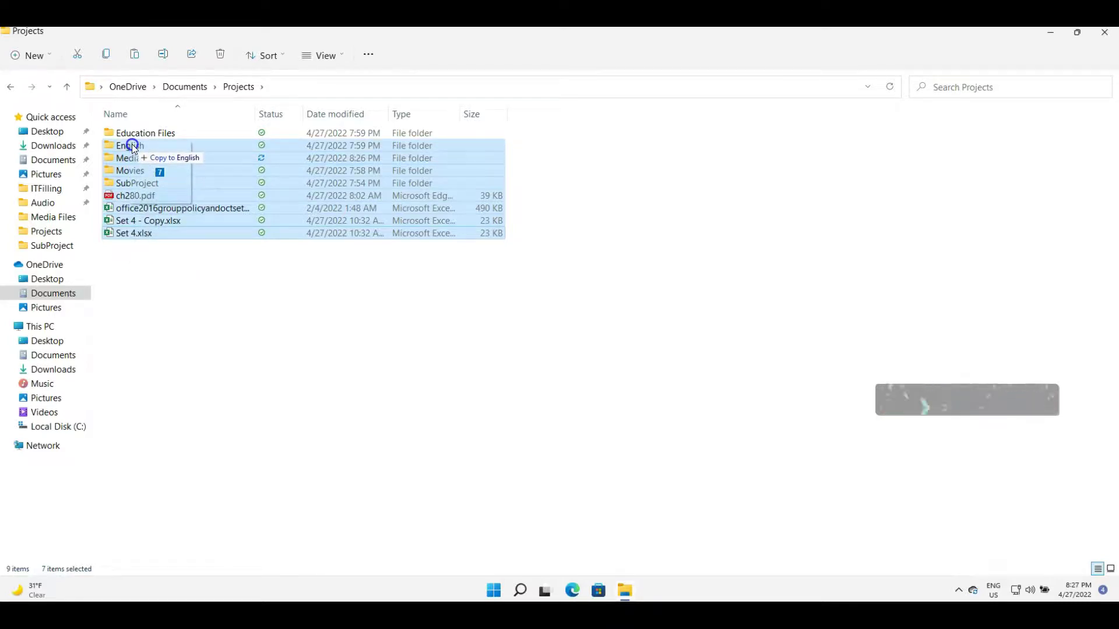
left_click_drag(132, 145, 132, 144)
key("shift")
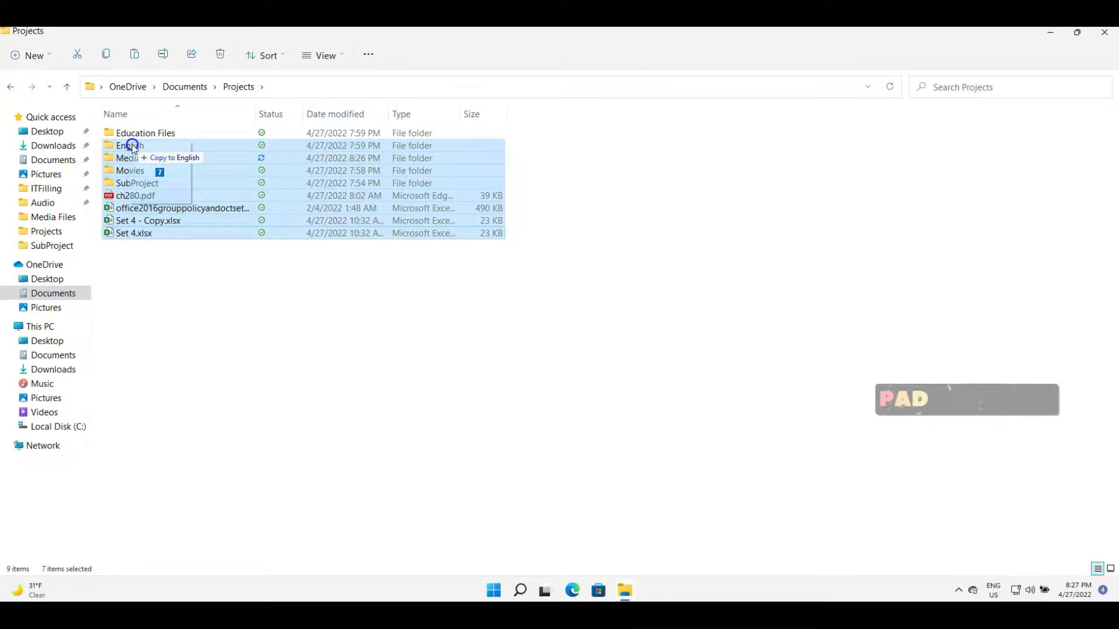
left_click_drag(132, 145, 132, 144)
key("shift")
key("shift")
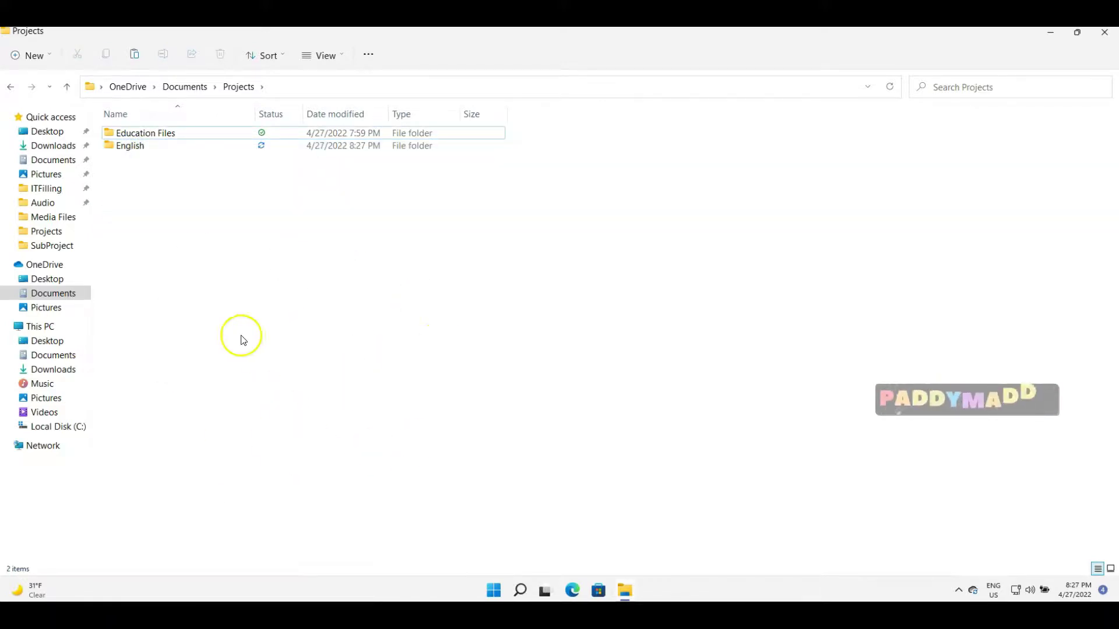
left_click(266, 407)
left_click(332, 416)
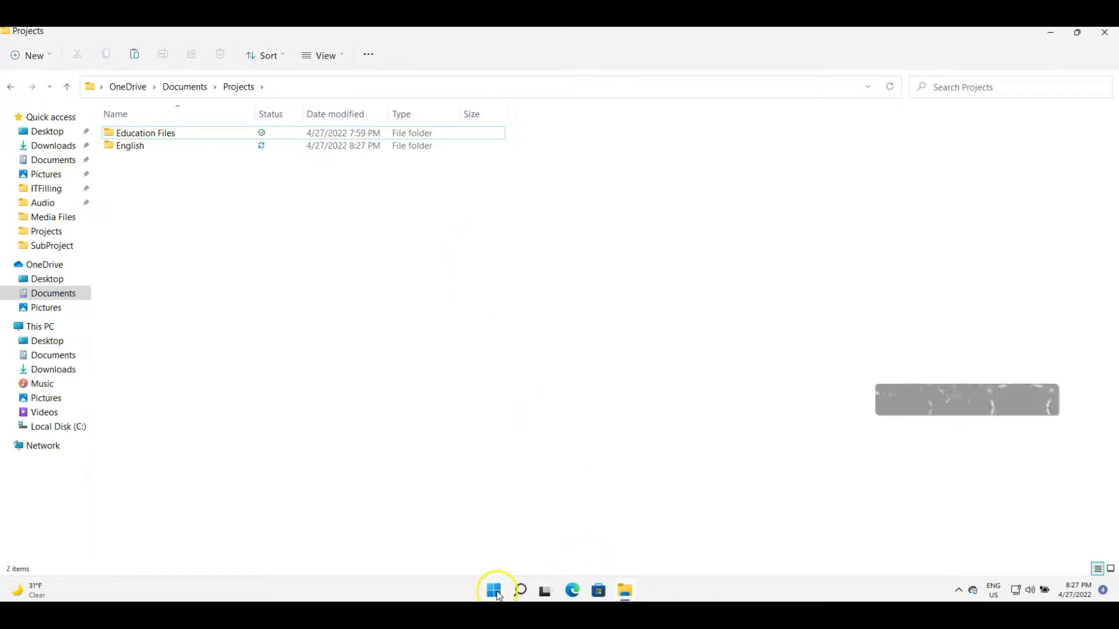
Step: Create a folder named Temp on Local Disk (C:) and open it
left_click(55, 427)
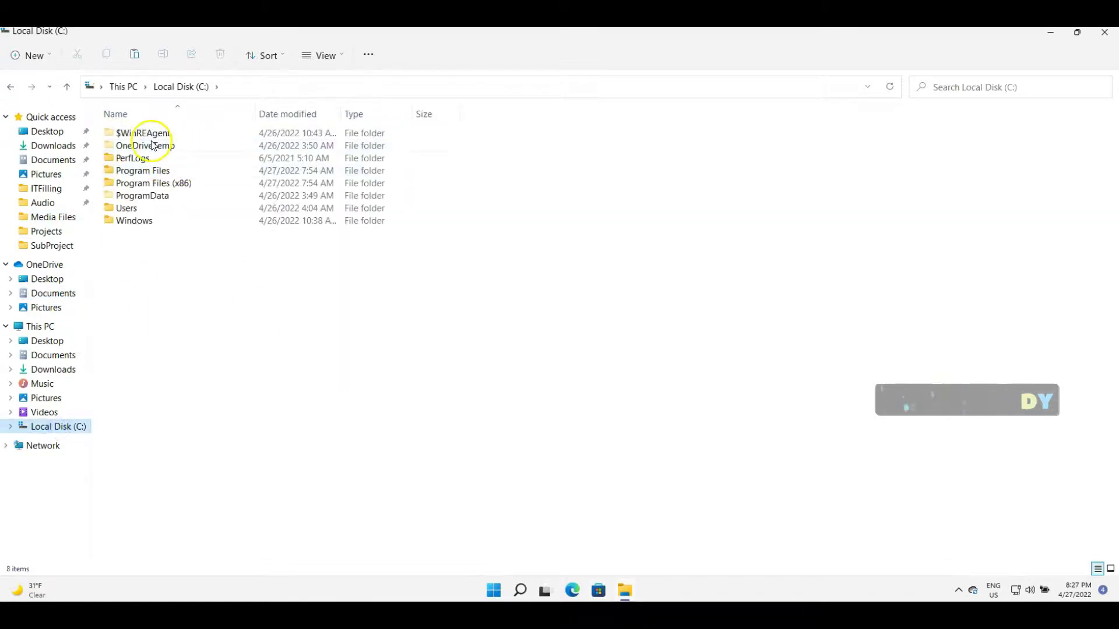
left_click(17, 55)
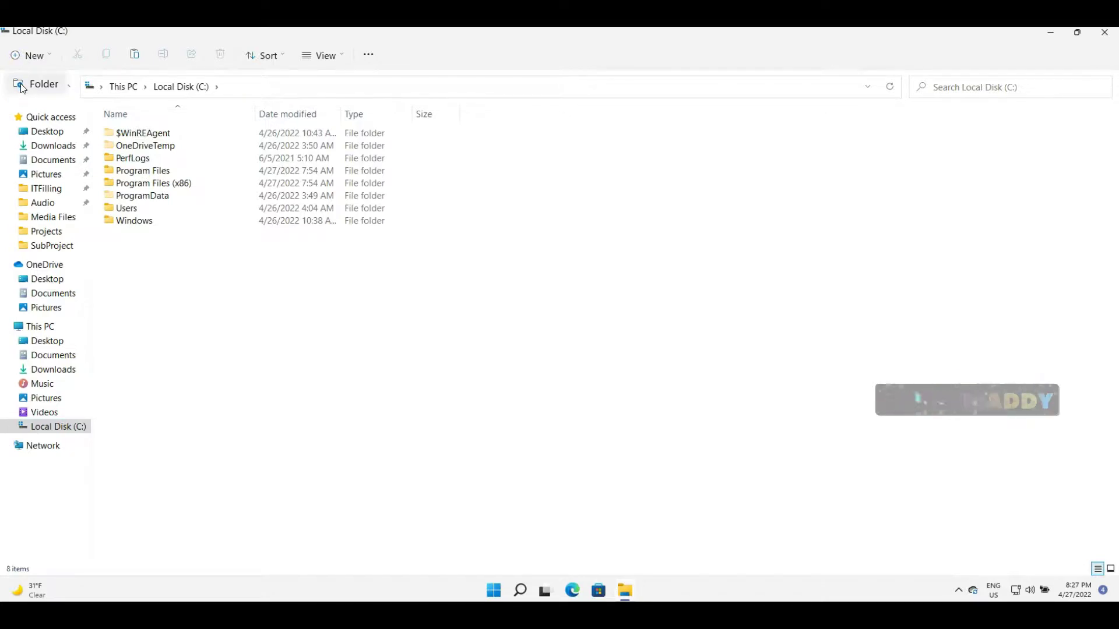
left_click(28, 86)
type("Temp")
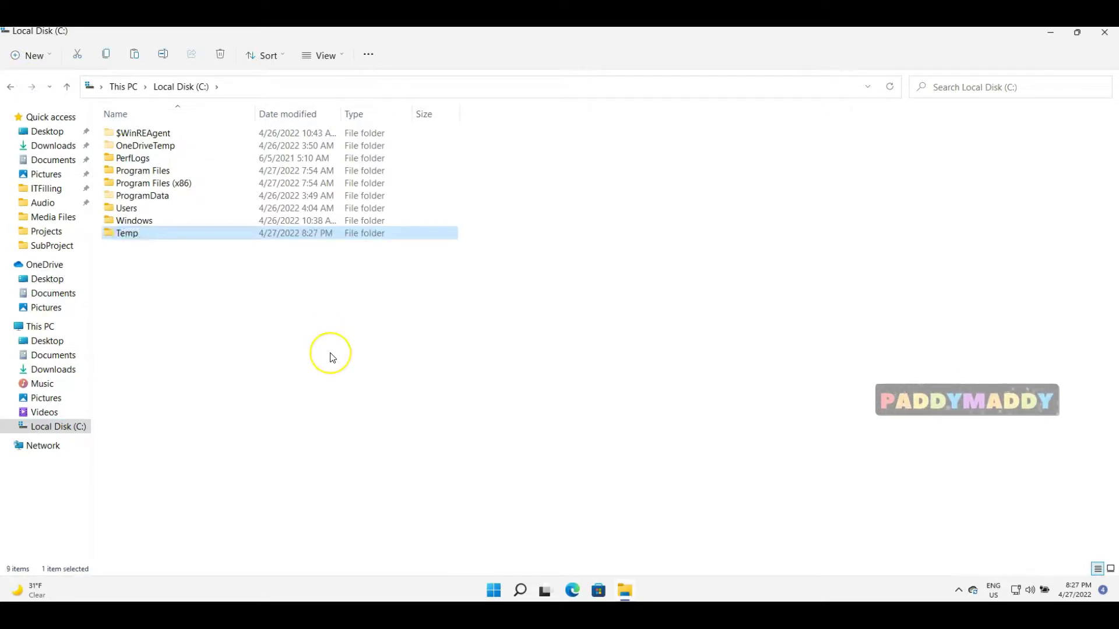
key("Return")
key("Return")
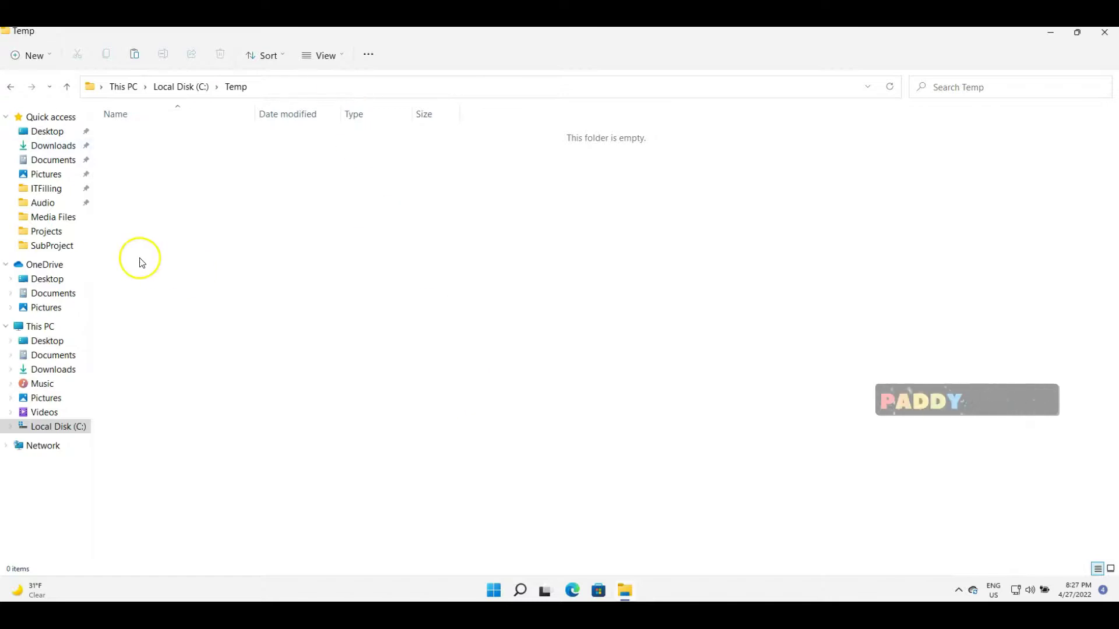
Step: Look at the Projects folder in Documents, and return to Local Disk (C:)
left_click(51, 162)
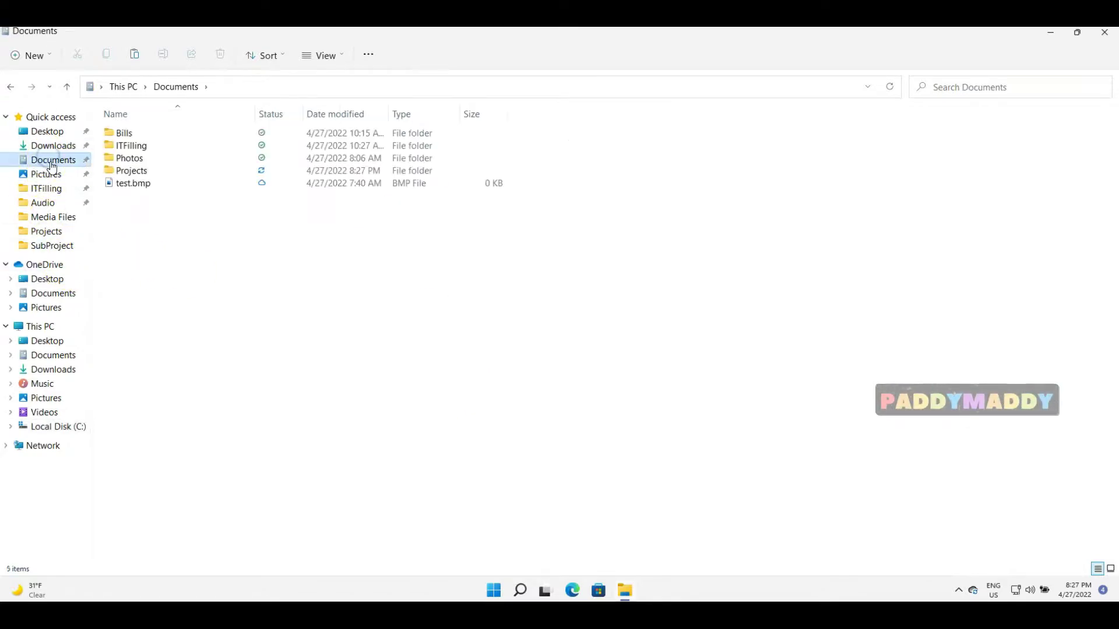
left_click(134, 170)
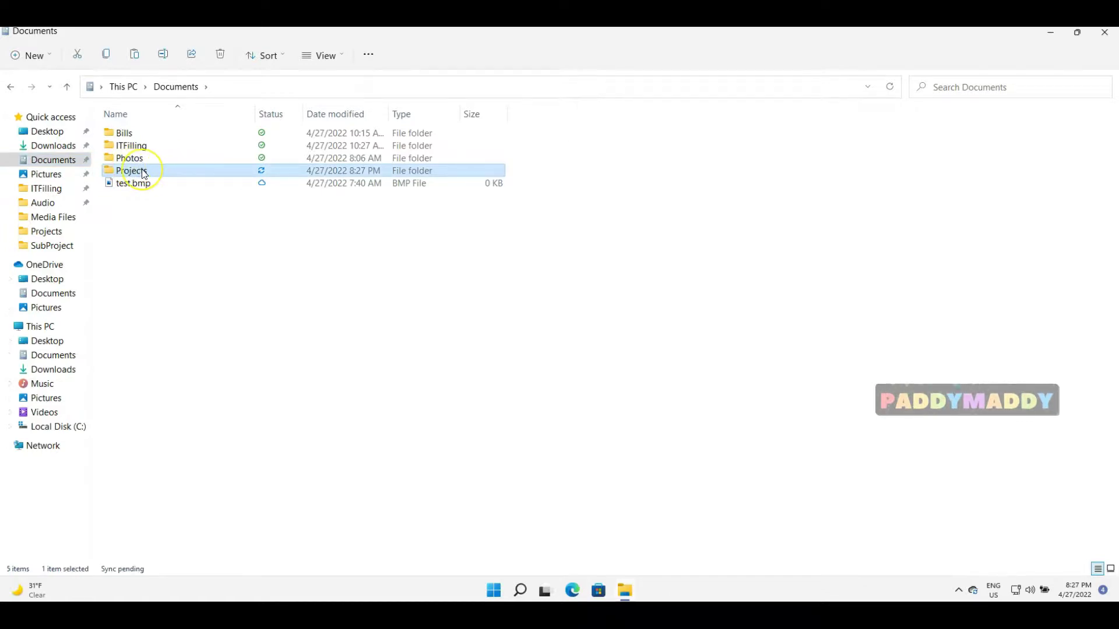
left_click(62, 436)
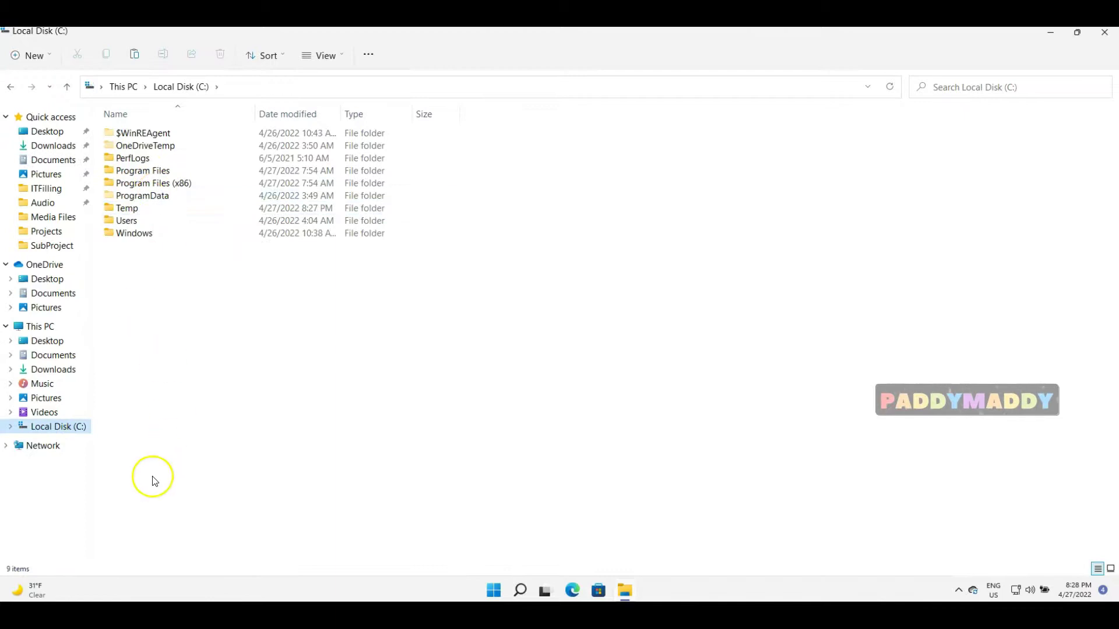
Step: Take the Local Disk (C:) window out of full screen and place a second File Explorer window beside it
left_click_drag(484, 55, 722, 73)
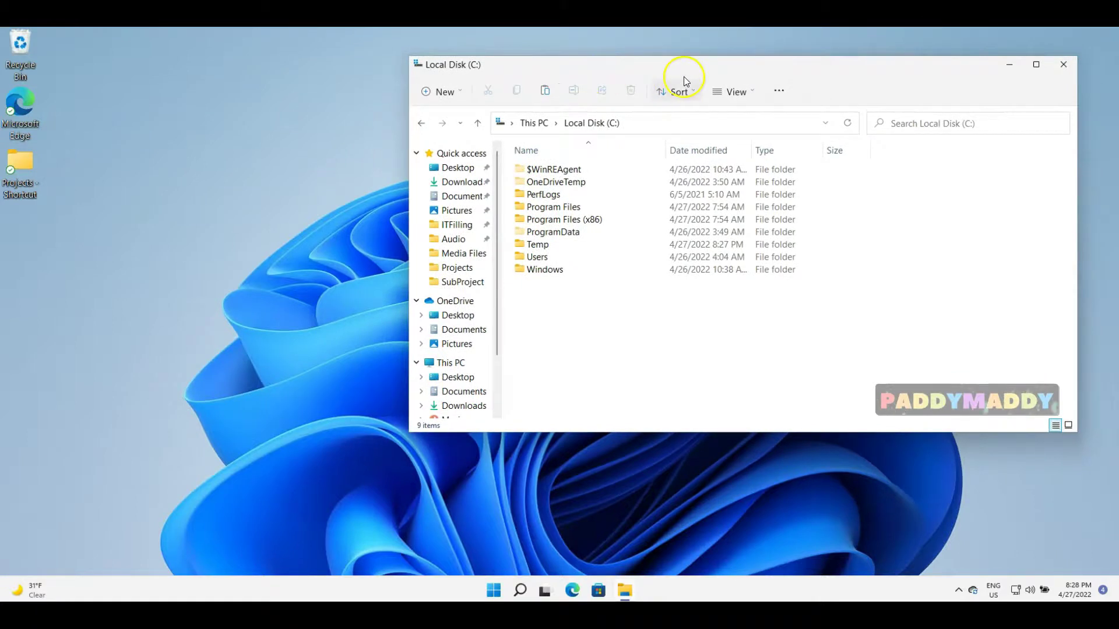
right_click(627, 594)
left_click(599, 512)
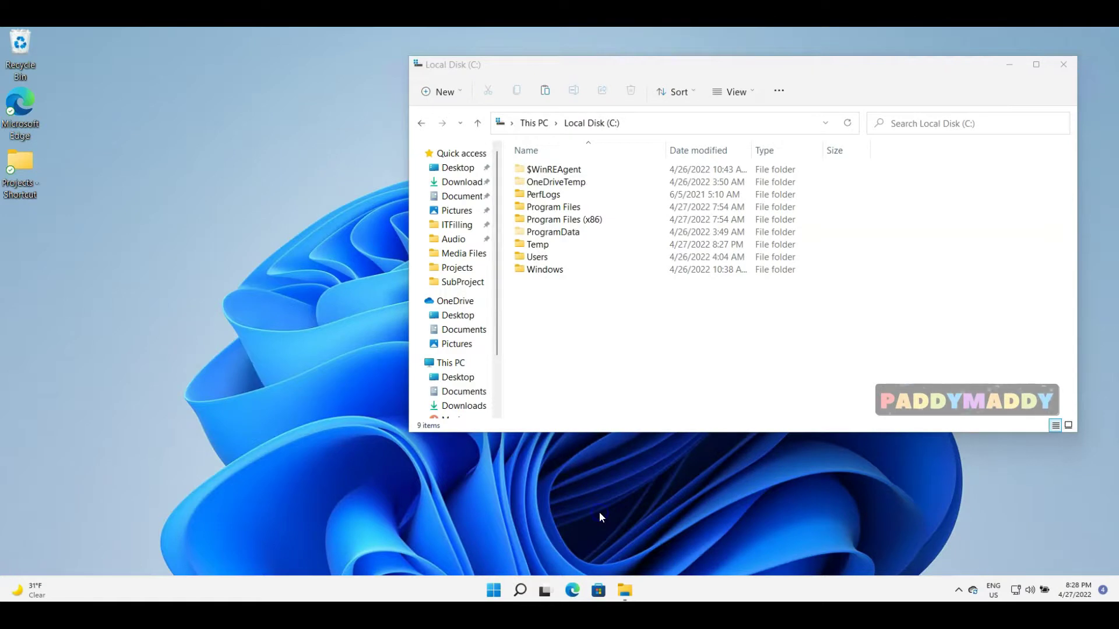
left_click_drag(811, 102, 427, 141)
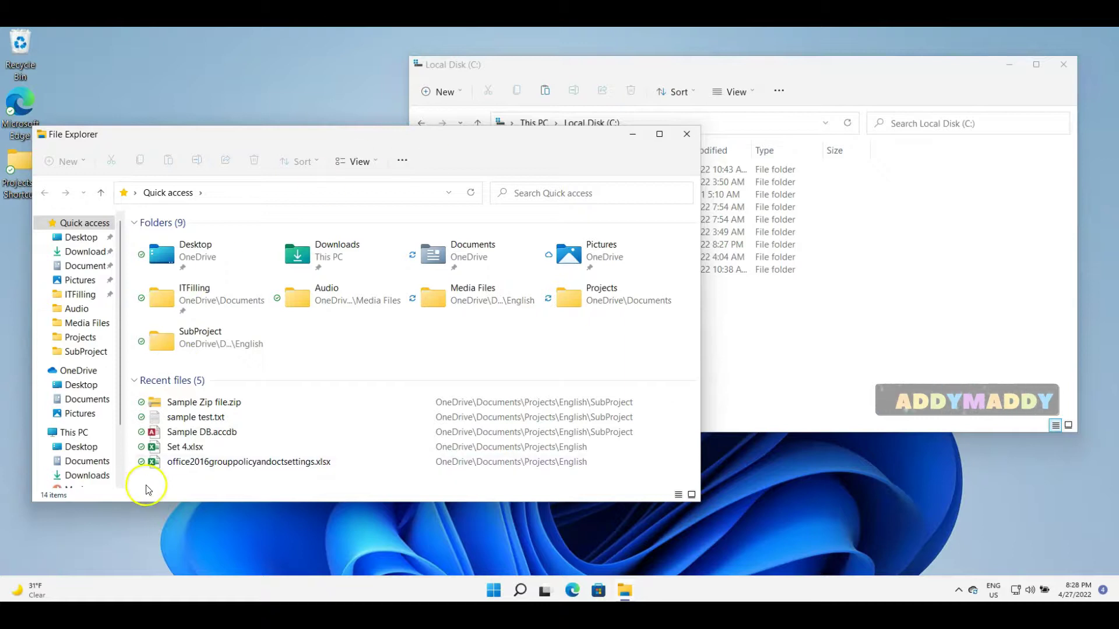
Step: Open the Temp folder on Local Disk (C:) in the new File Explorer window
scroll(76, 420, "down", 1)
left_click(72, 398)
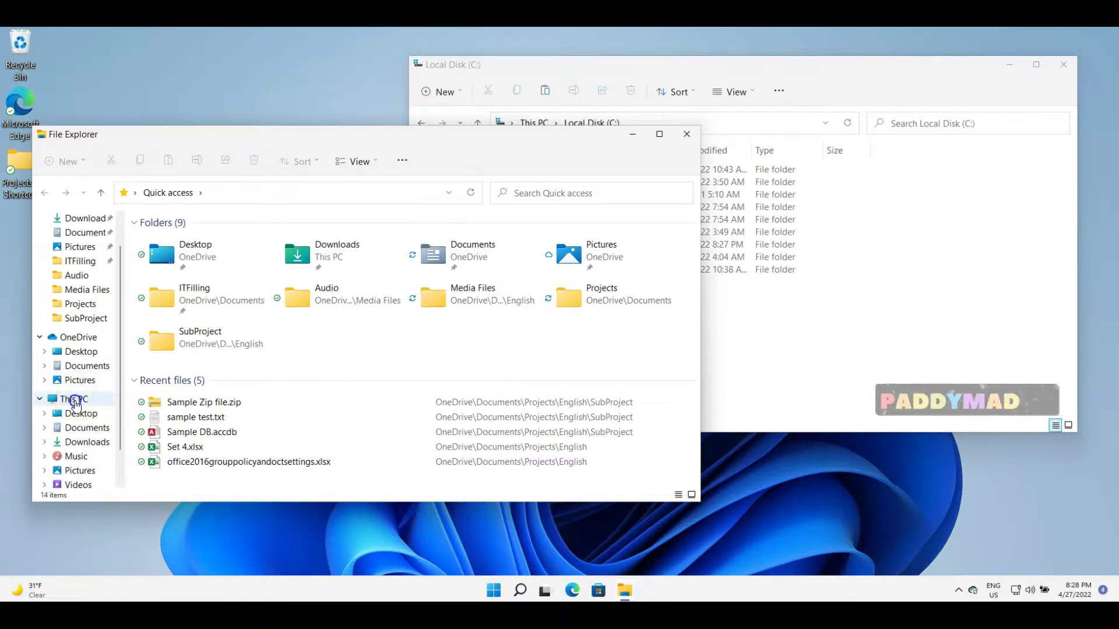
left_click(245, 350)
double_click(245, 350)
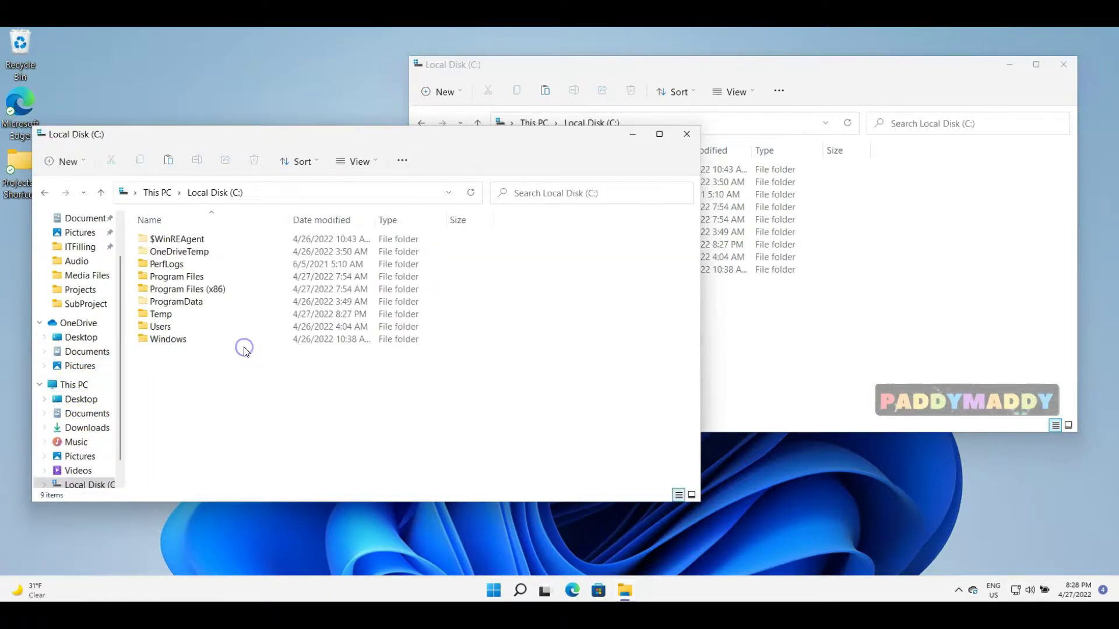
double_click(161, 315)
Step: Open the Photos folder from Documents in the other File Explorer window and show its files in Details view
left_click(607, 69)
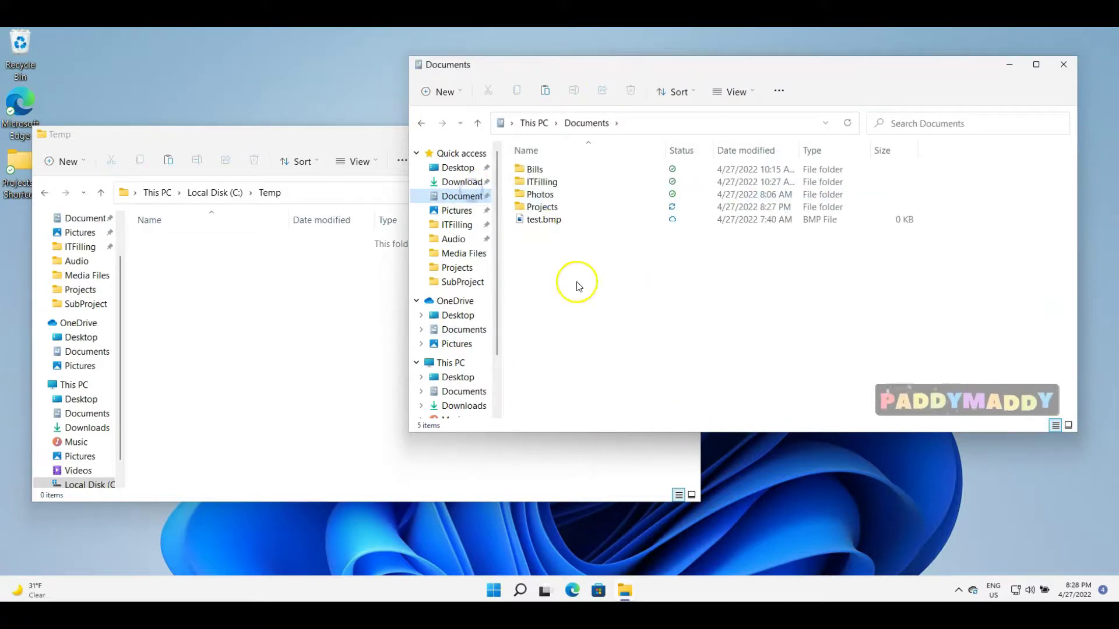
double_click(563, 196)
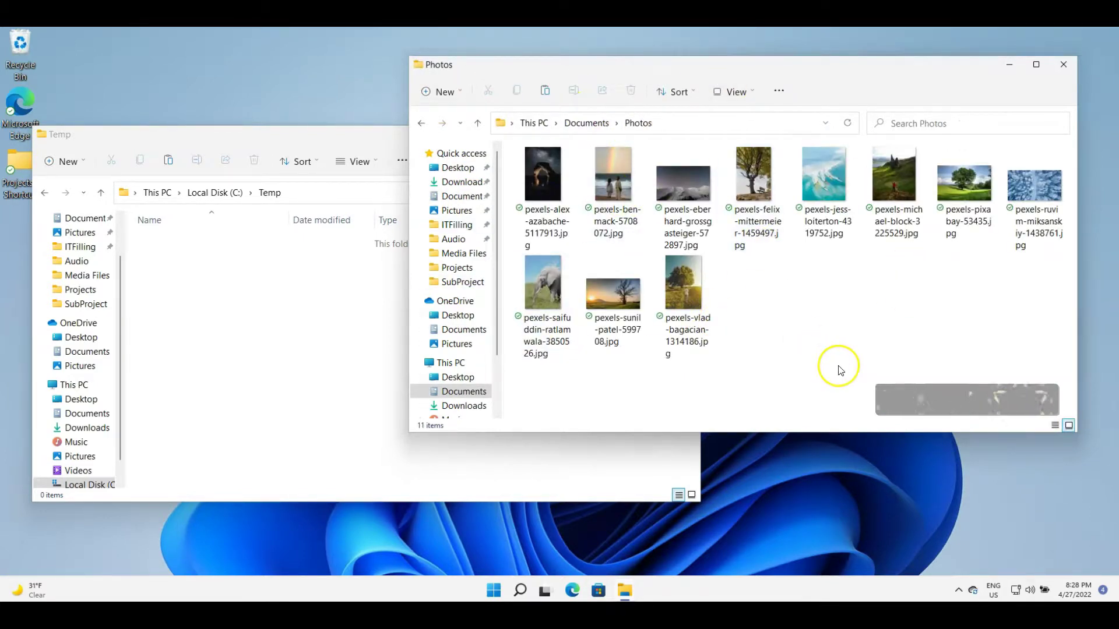
left_click(773, 304)
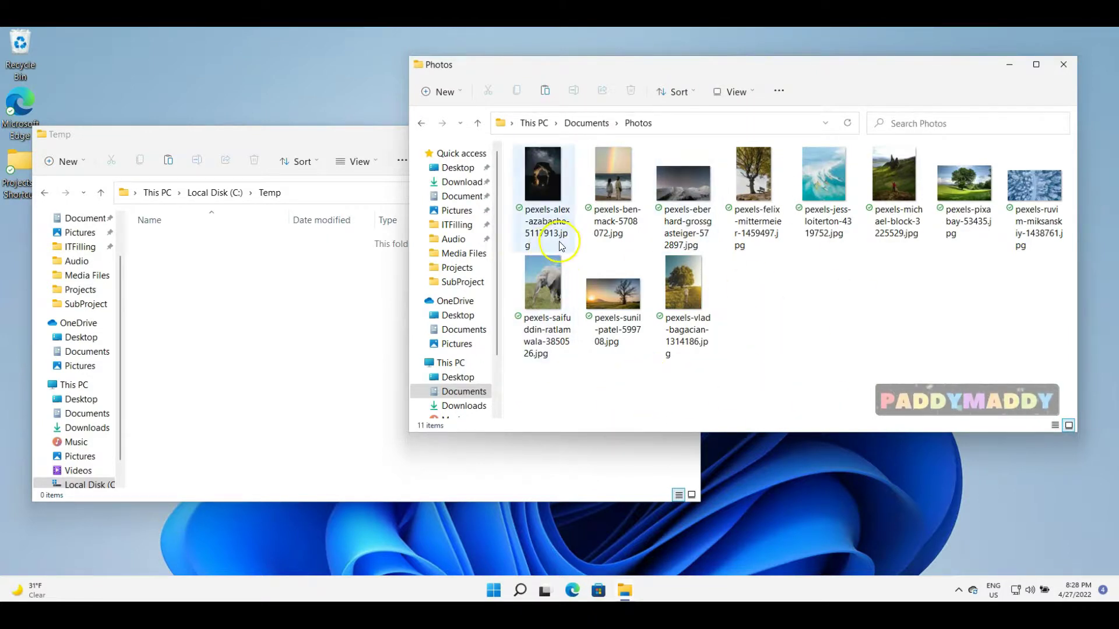
key("ctrl+a")
left_click(819, 333)
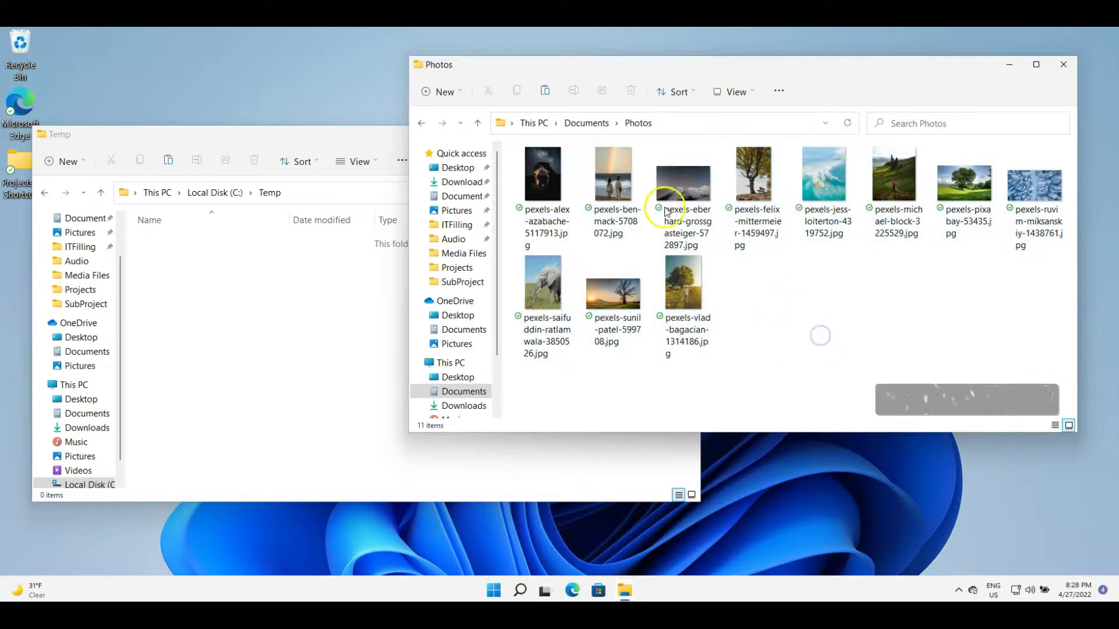
left_click(746, 93)
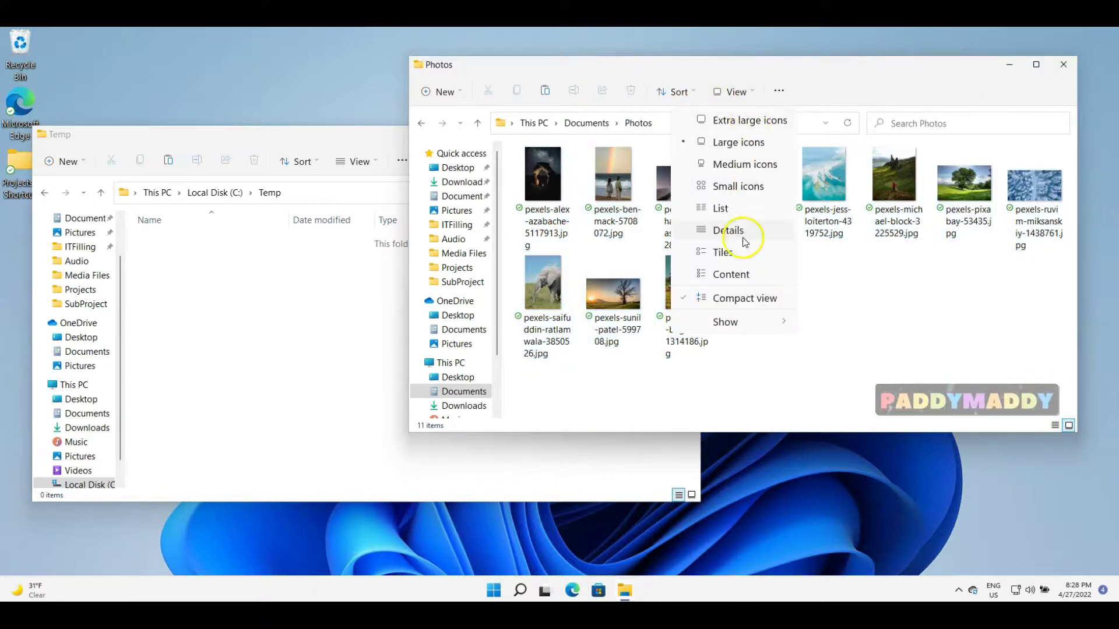
left_click(743, 232)
Step: Move all JPG files from the Photos folder into the Temp folder in the other window
left_click(561, 169)
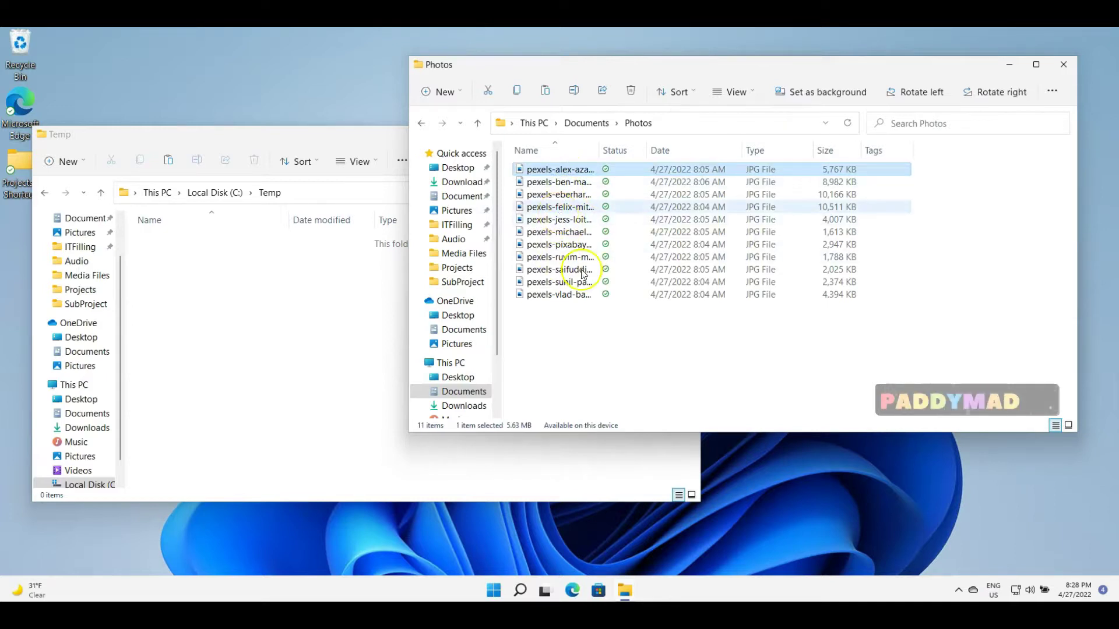
left_click(555, 296, "shift")
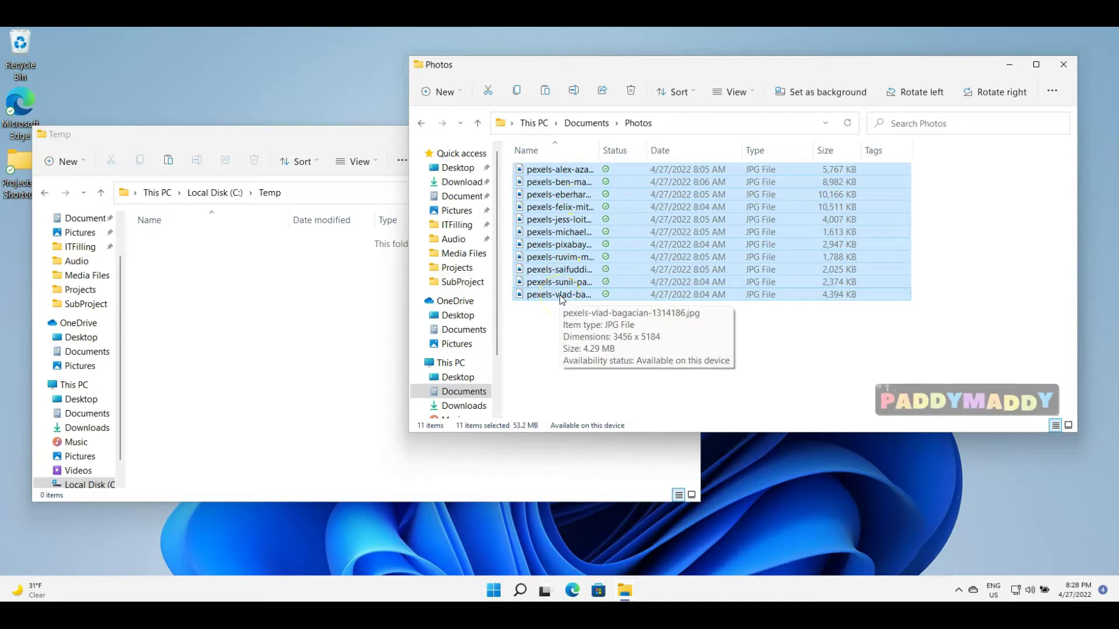
left_click_drag(561, 299, 327, 309)
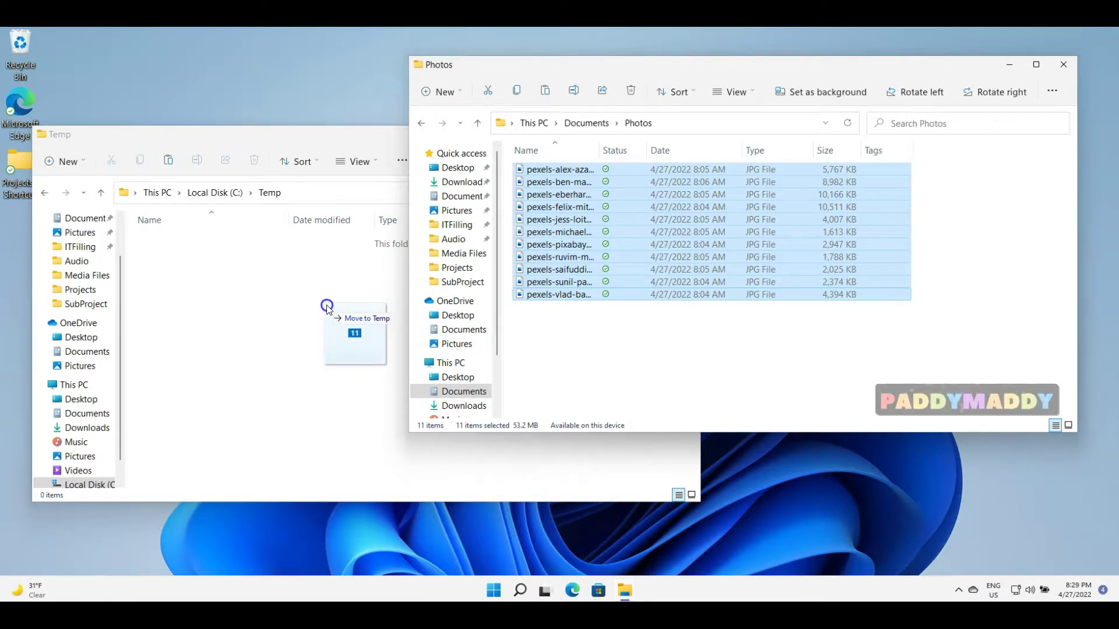
left_click_drag(327, 306, 325, 302)
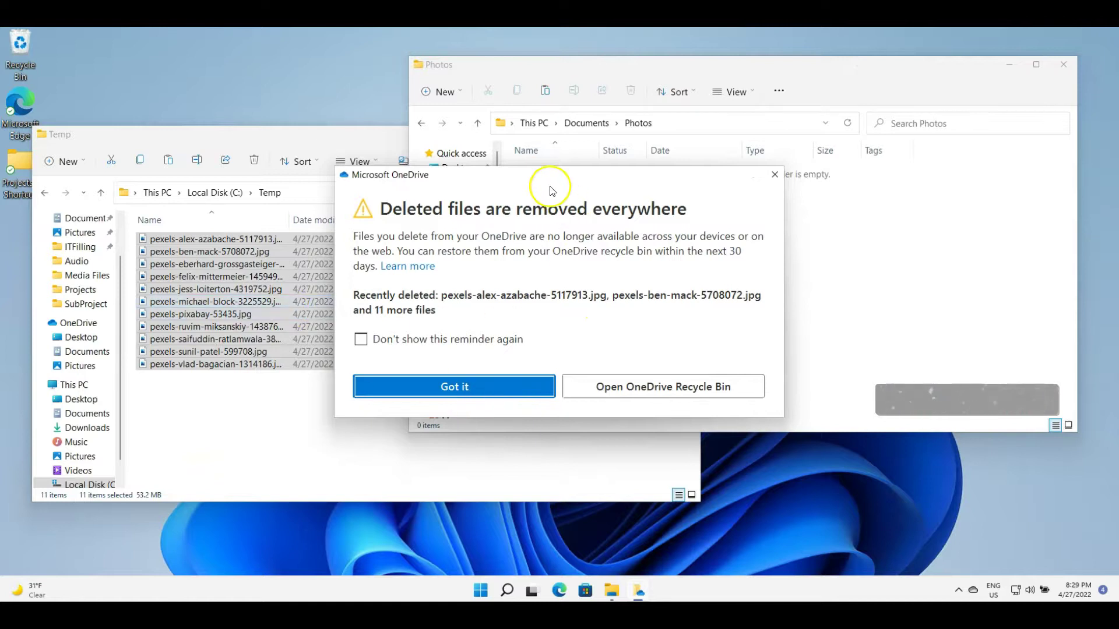
Step: Acknowledge the OneDrive deleted-files reminder, leaving "Don't show this reminder again" unchecked
left_click_drag(488, 180, 590, 161)
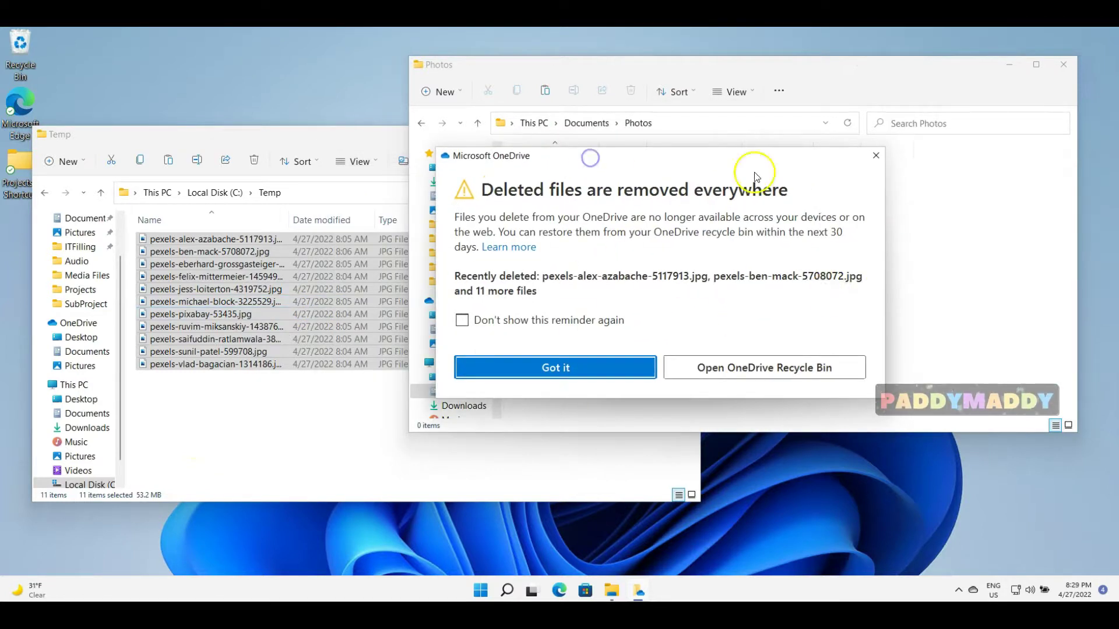
left_click(676, 72)
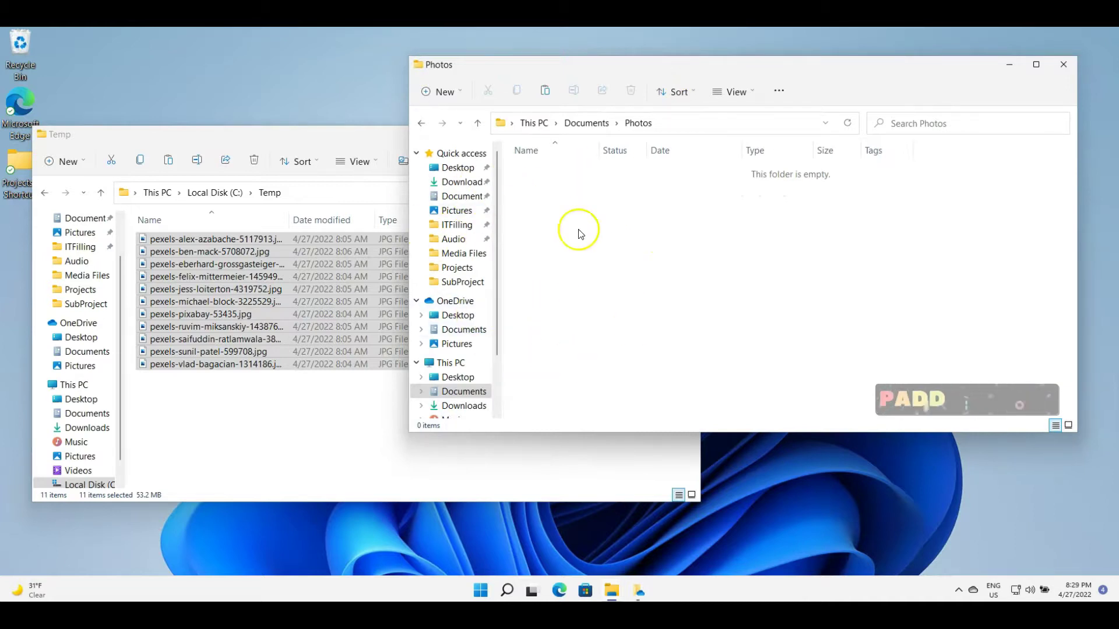
left_click(641, 592)
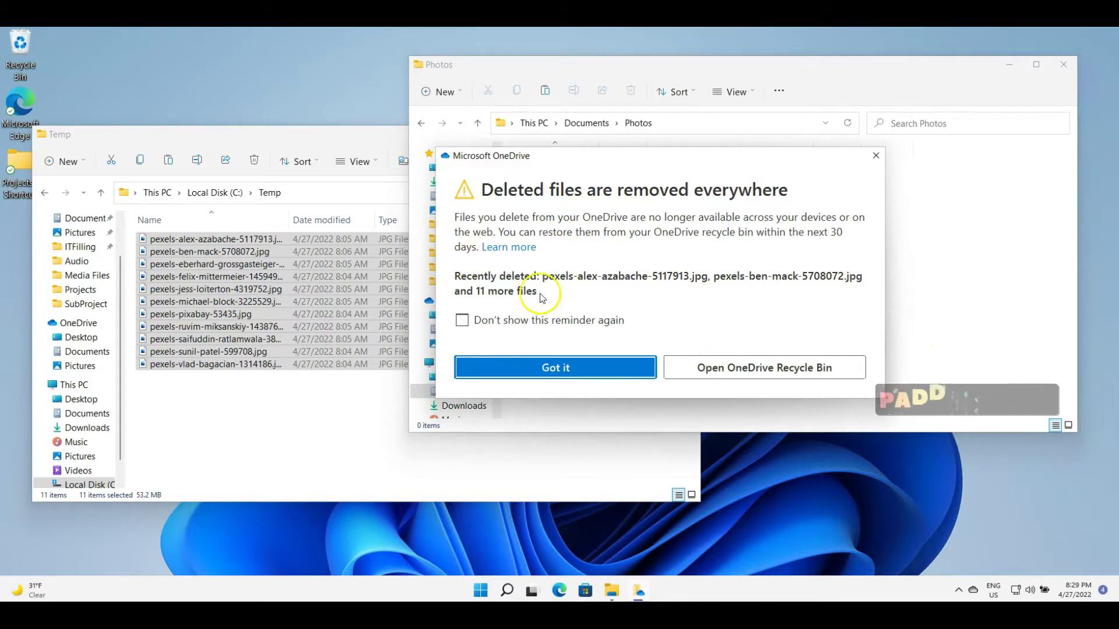
left_click(541, 317)
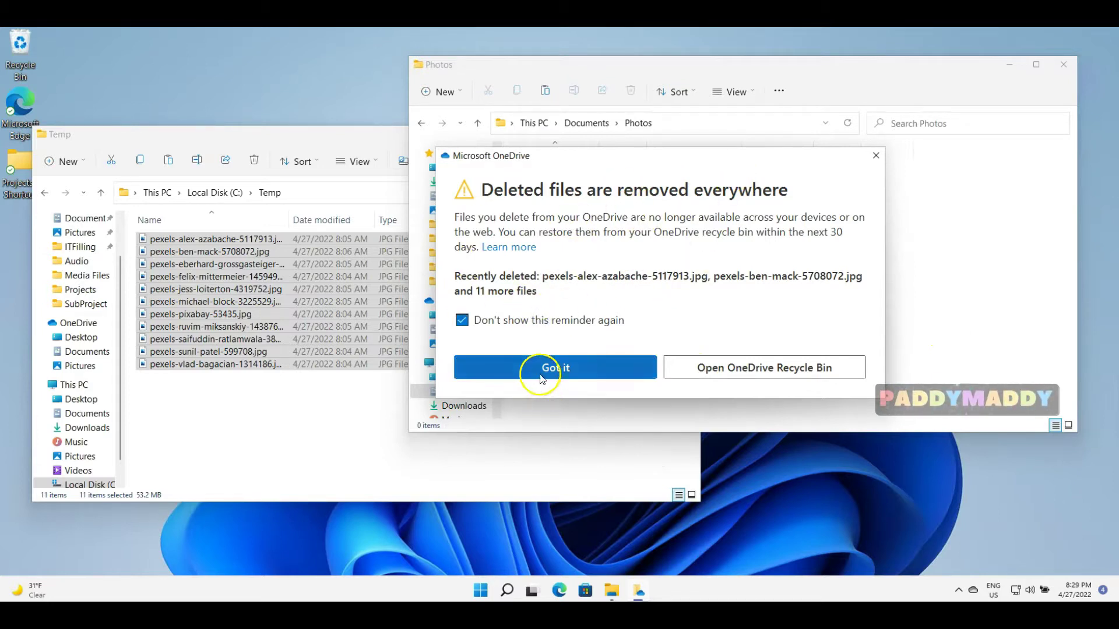
left_click(530, 320)
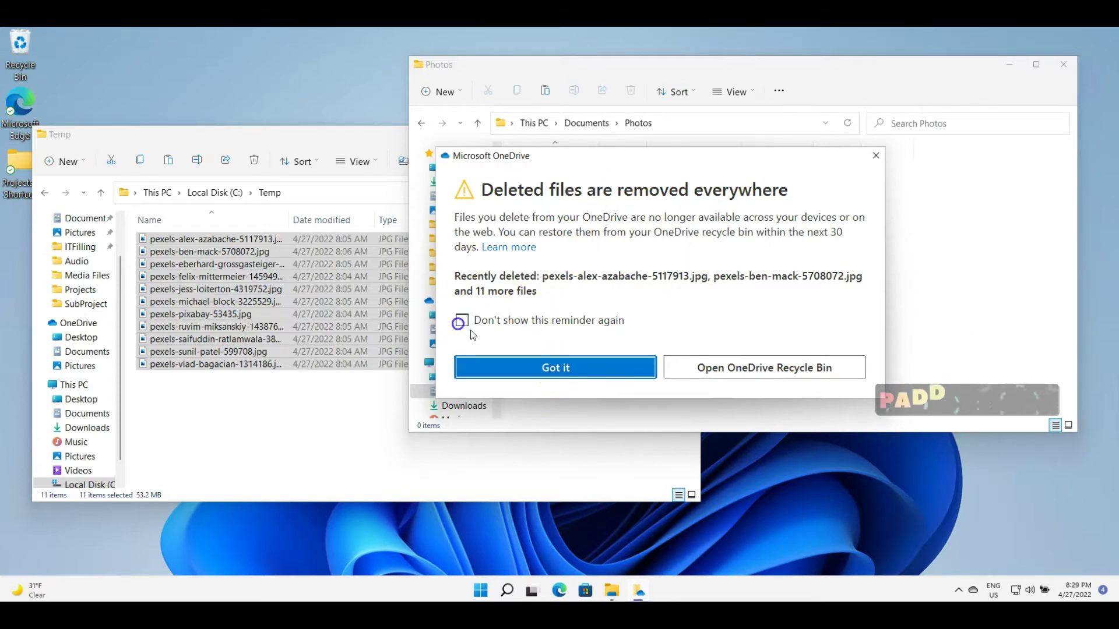
left_click(599, 364)
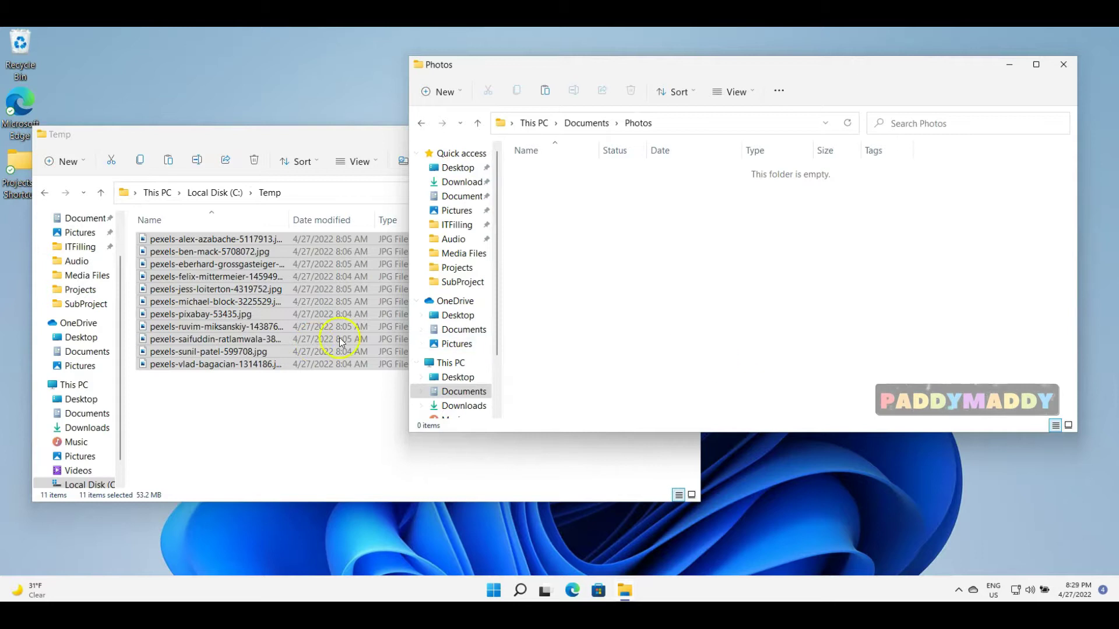
left_click(305, 439)
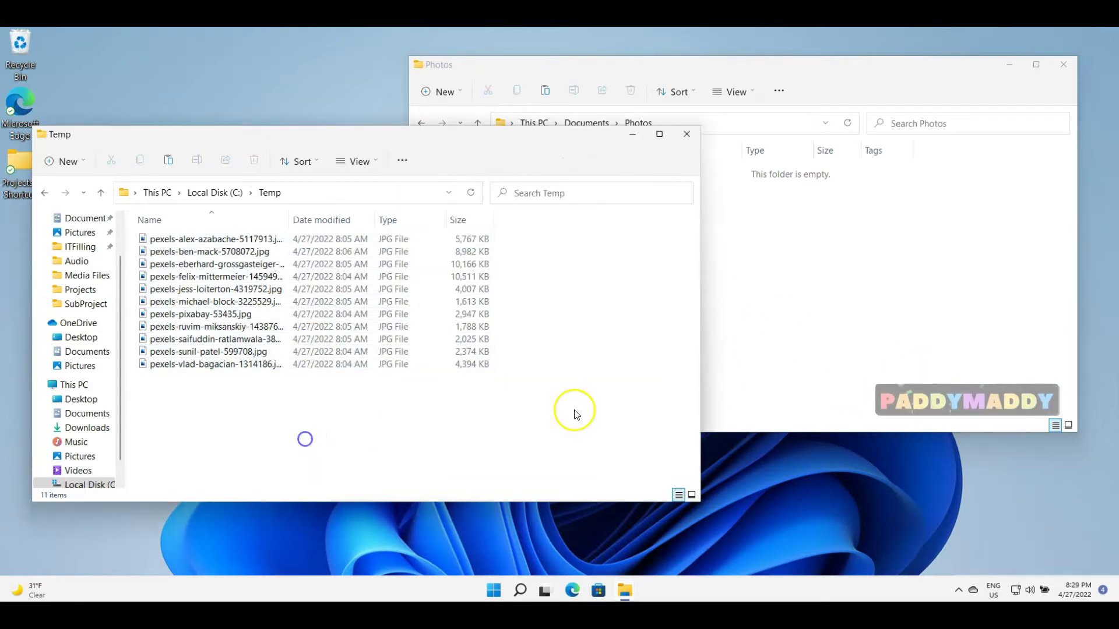
left_click(942, 324)
left_click(343, 428)
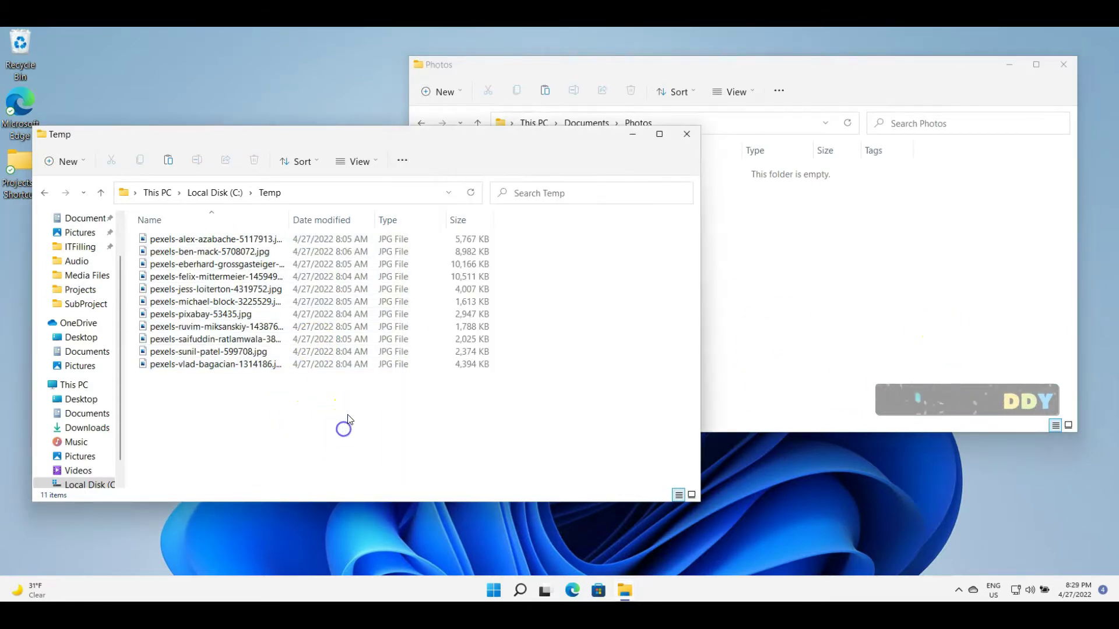
left_click(872, 285)
Step: Move all JPG files from the Temp folder back into the Photos folder
left_click_drag(317, 450, 145, 181)
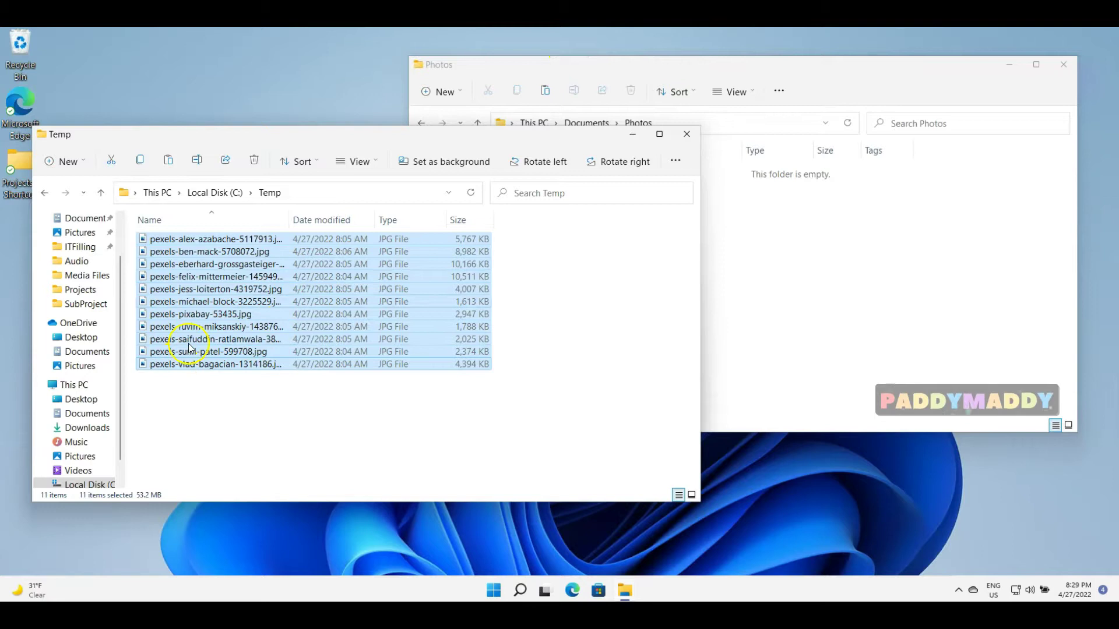
left_click_drag(194, 366, 801, 369)
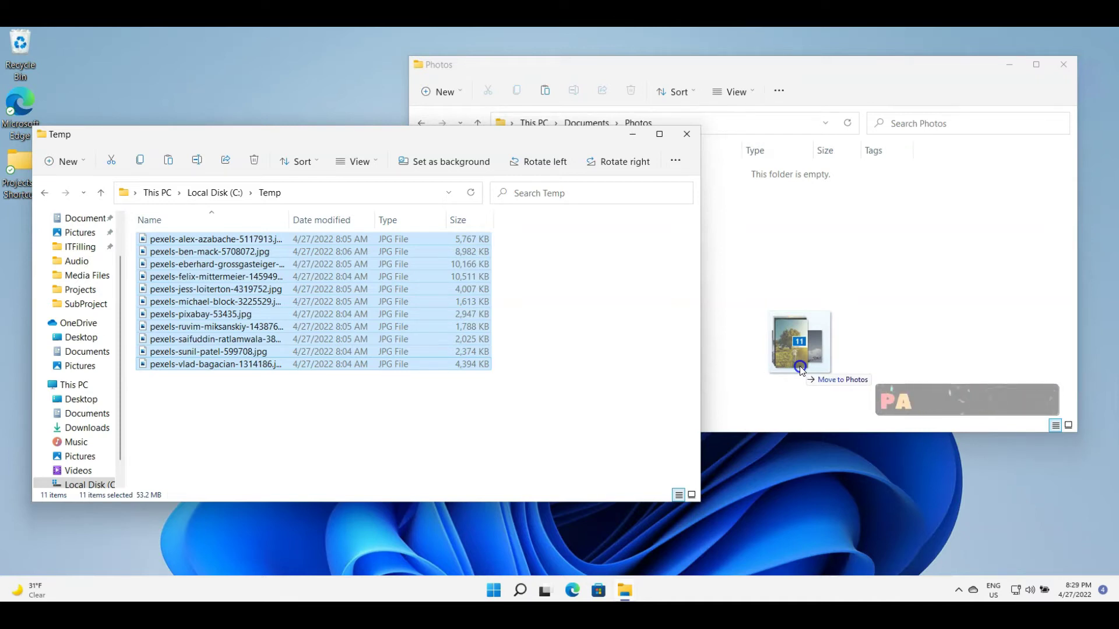
left_click_drag(800, 369, 800, 369)
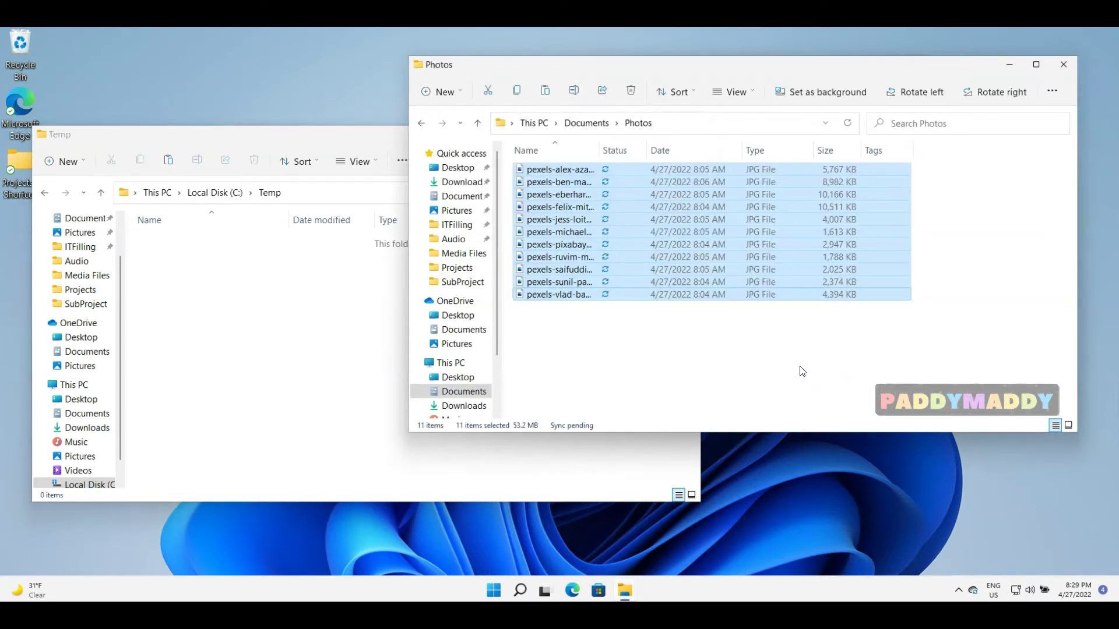